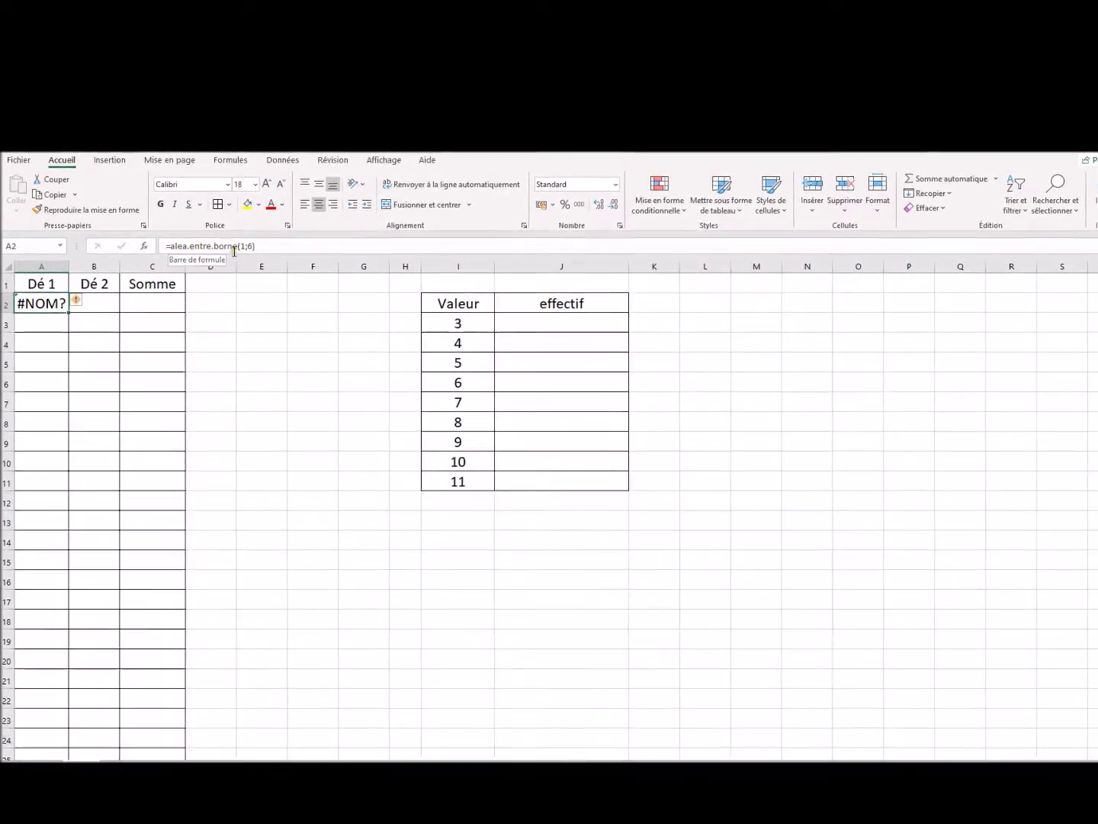
- Correct the function name in cell A2 so the formula reads =ALEA.ENTRE.BORNES(1;6)
left_click(236, 244)
type("s")
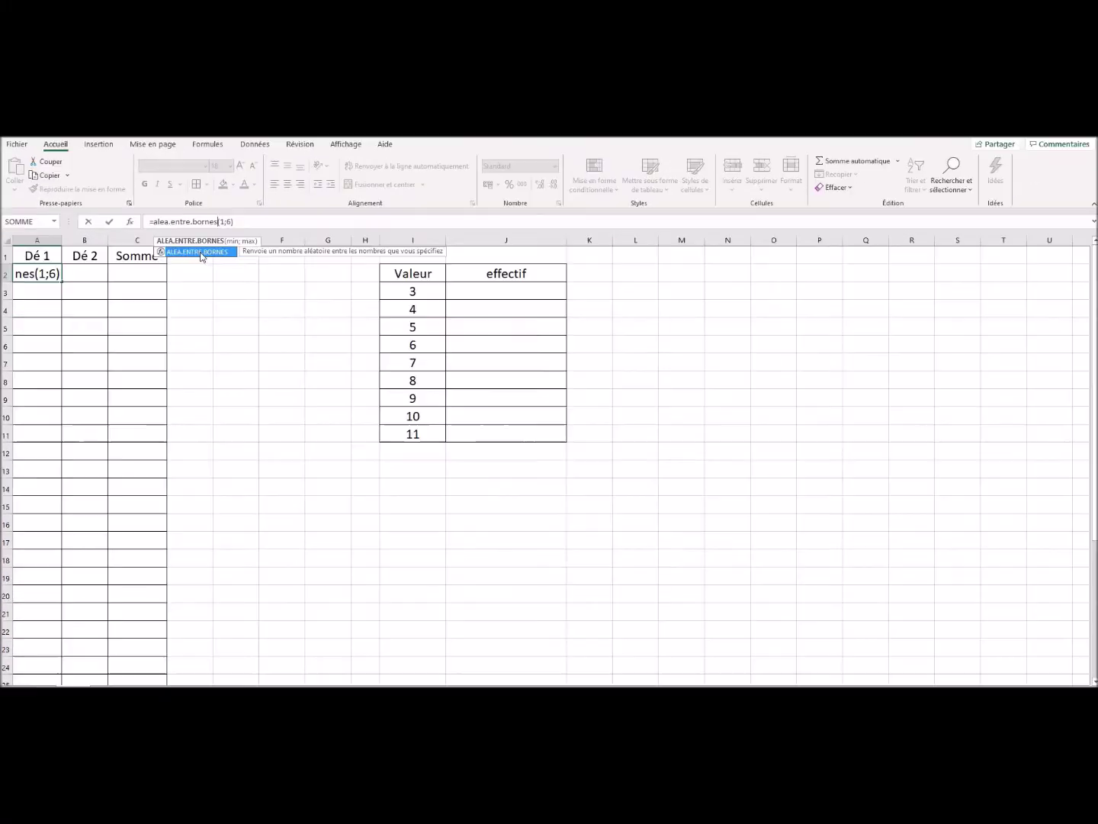
key("Return")
left_click(51, 272)
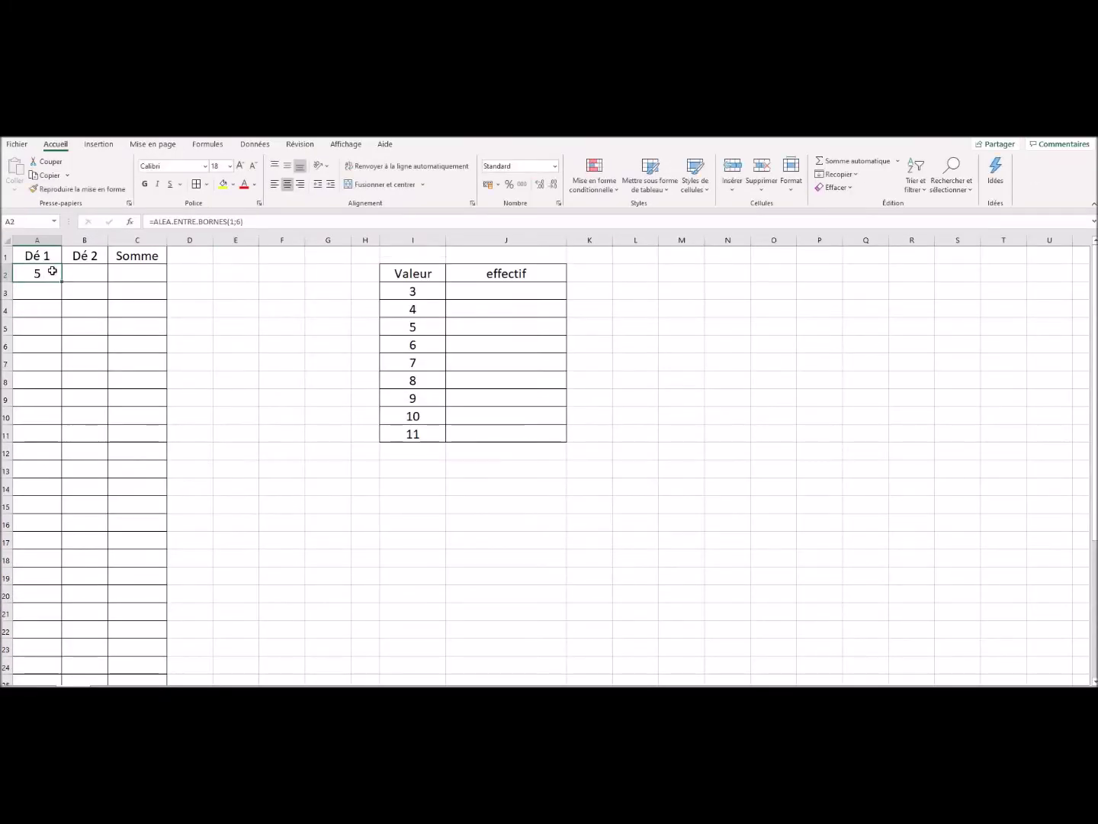
- Copy the random dice formula from A2 down to row 2001 and across into the Dé 2 column
left_click_drag(61, 282, 51, 679)
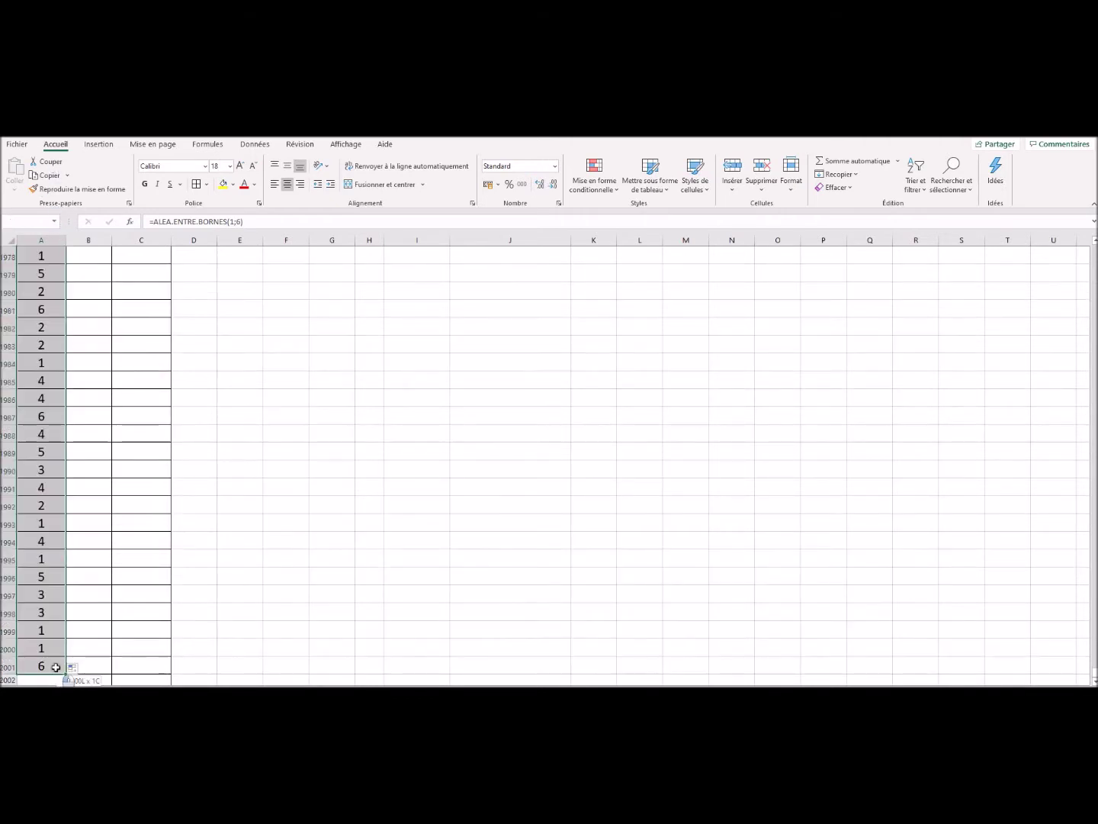
left_click_drag(65, 675, 114, 670)
left_click(297, 594)
- Enter the formula =SOMME(A2;B2) in cell C2 to add the two dice
scroll(296, 594, "up", 15)
scroll(297, 594, "up", 20)
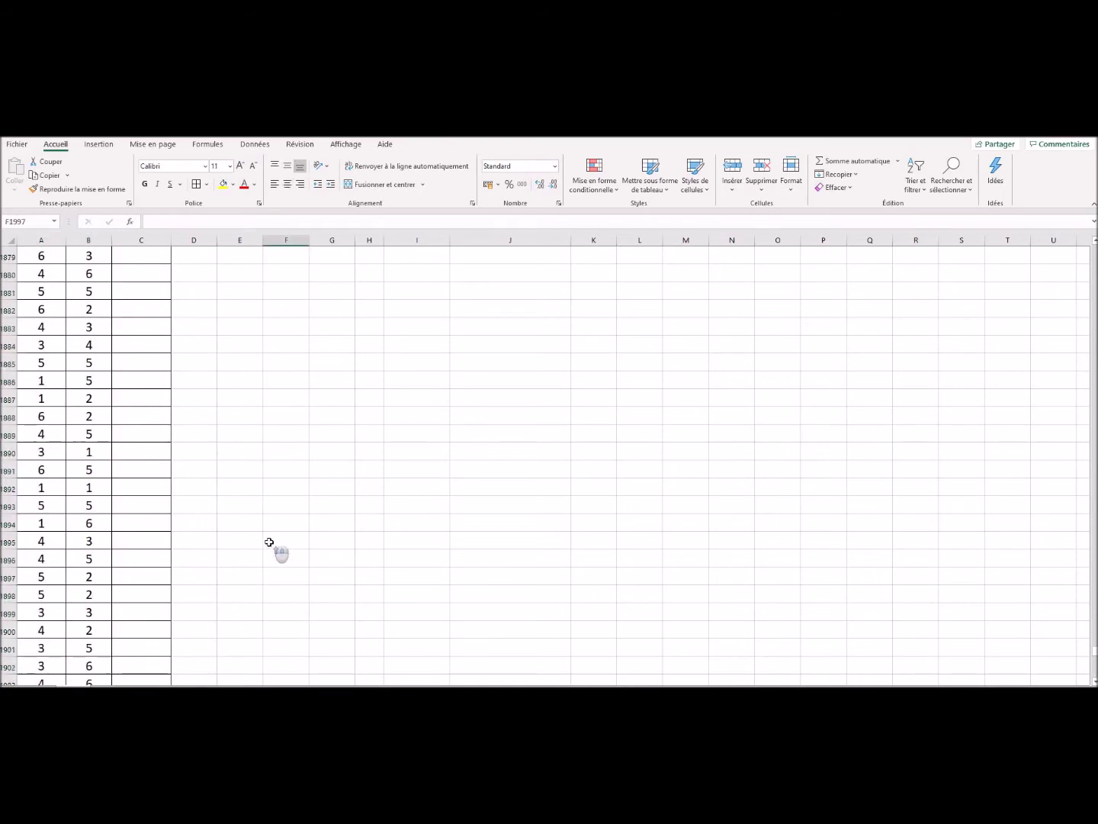
left_click_drag(1095, 639, 1095, 252)
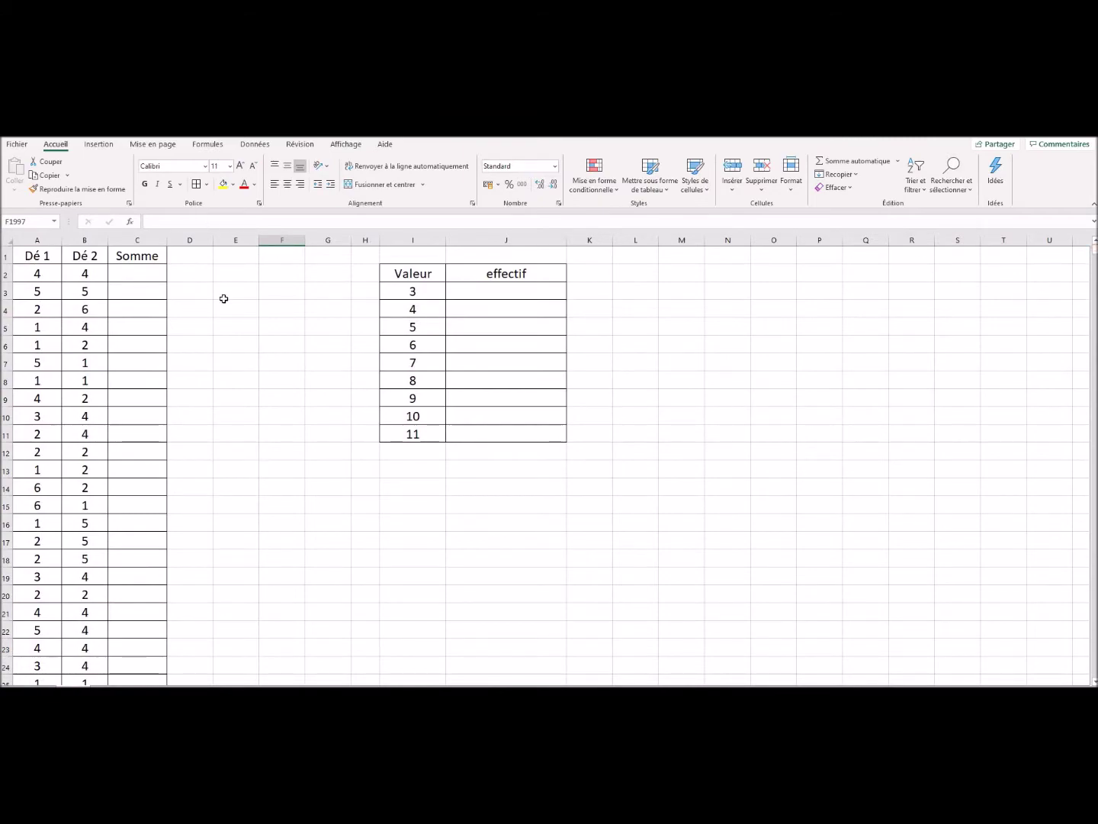
left_click(127, 275)
type("=")
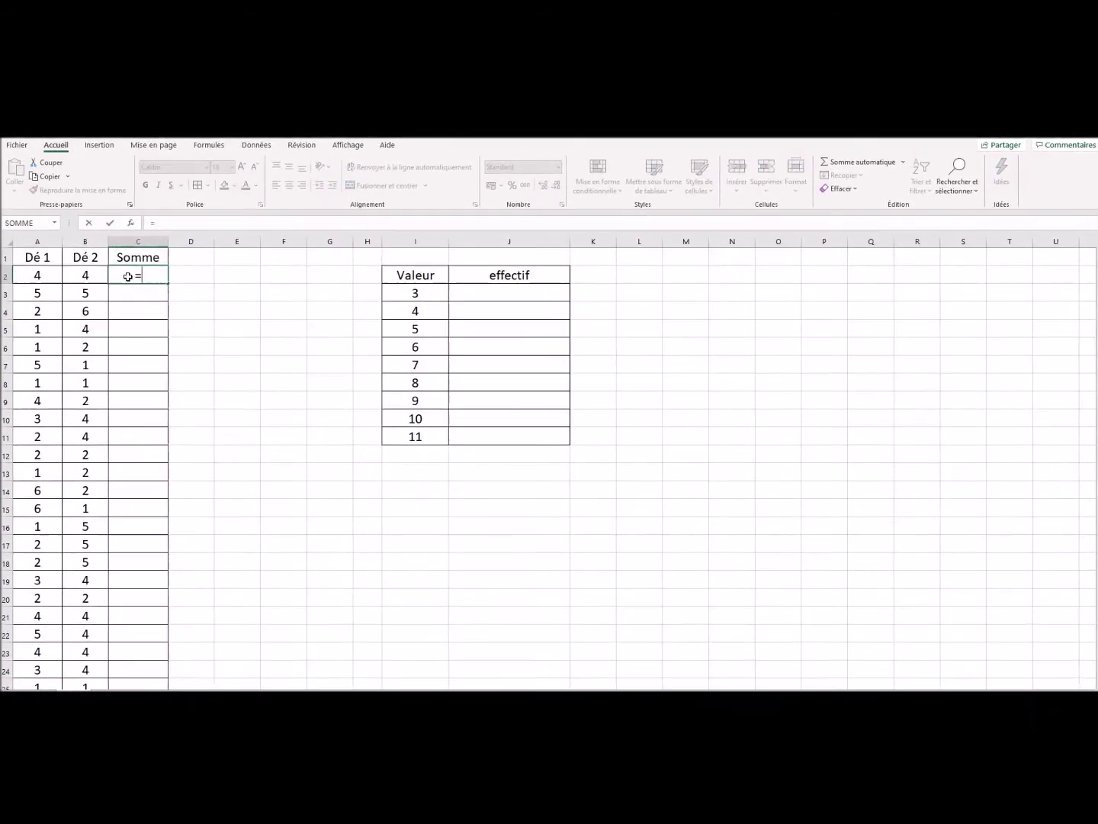
type("som")
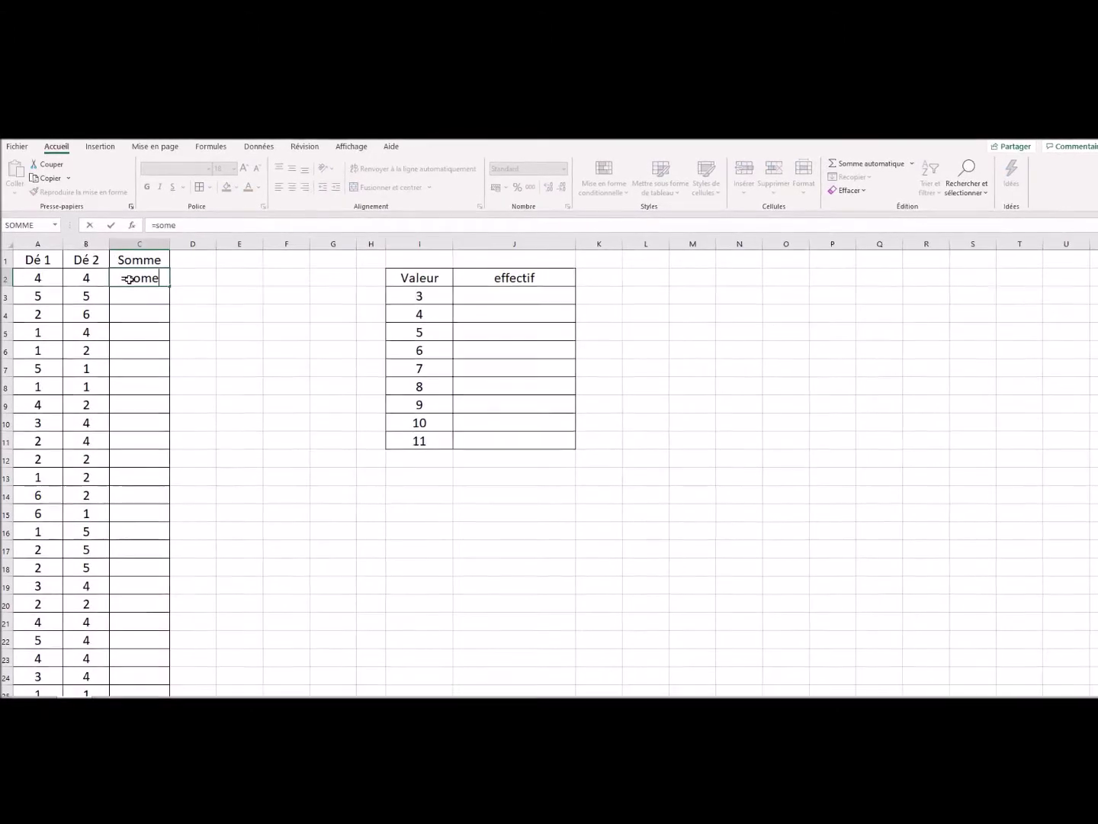
type("me")
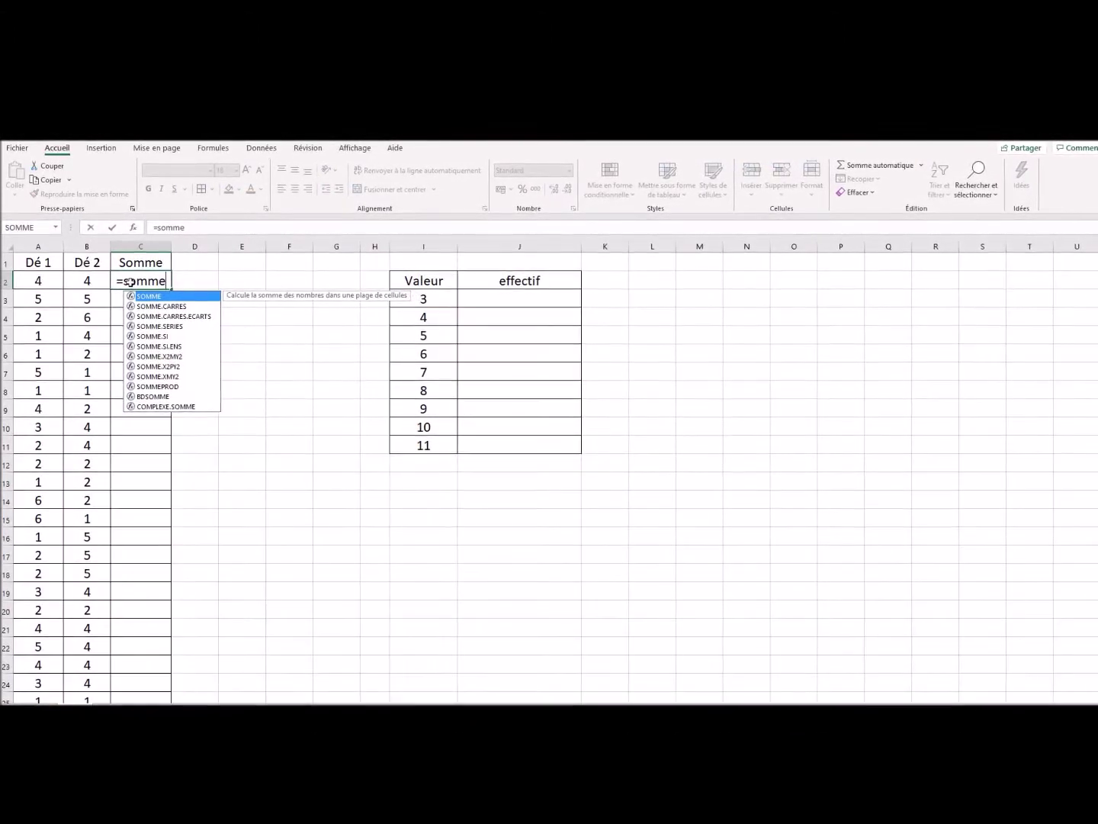
type("(")
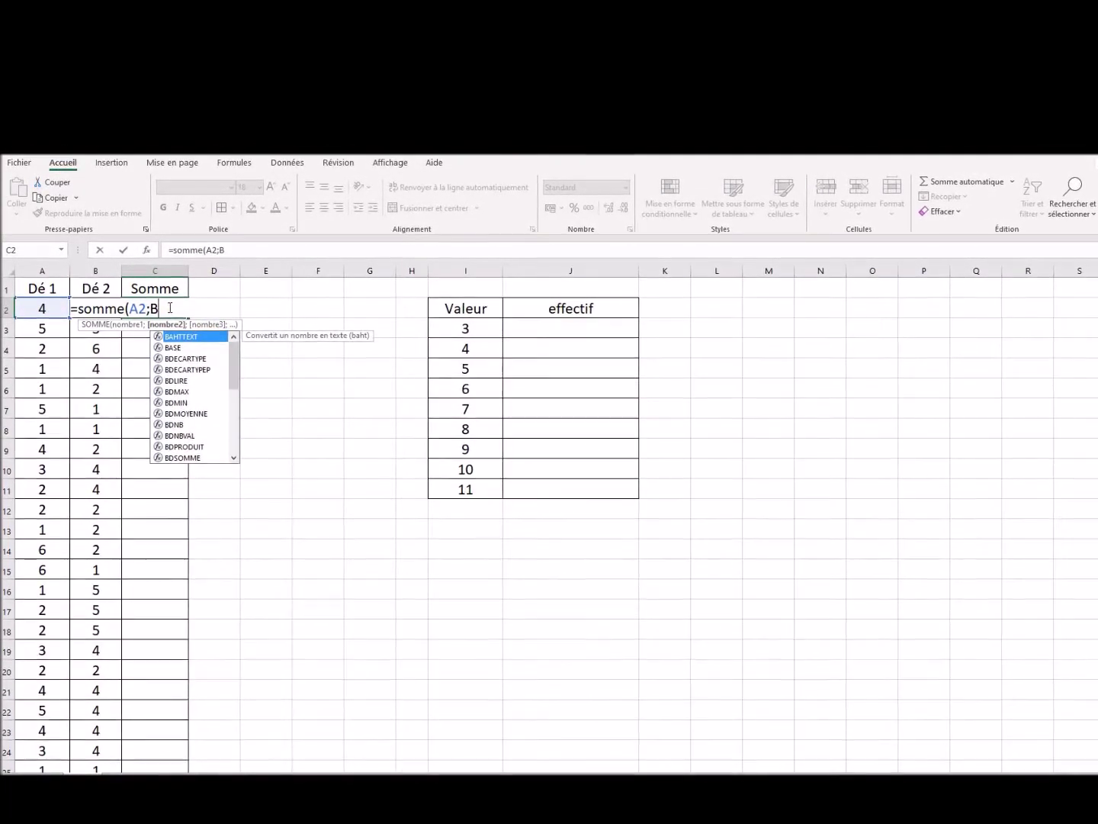
type(")")
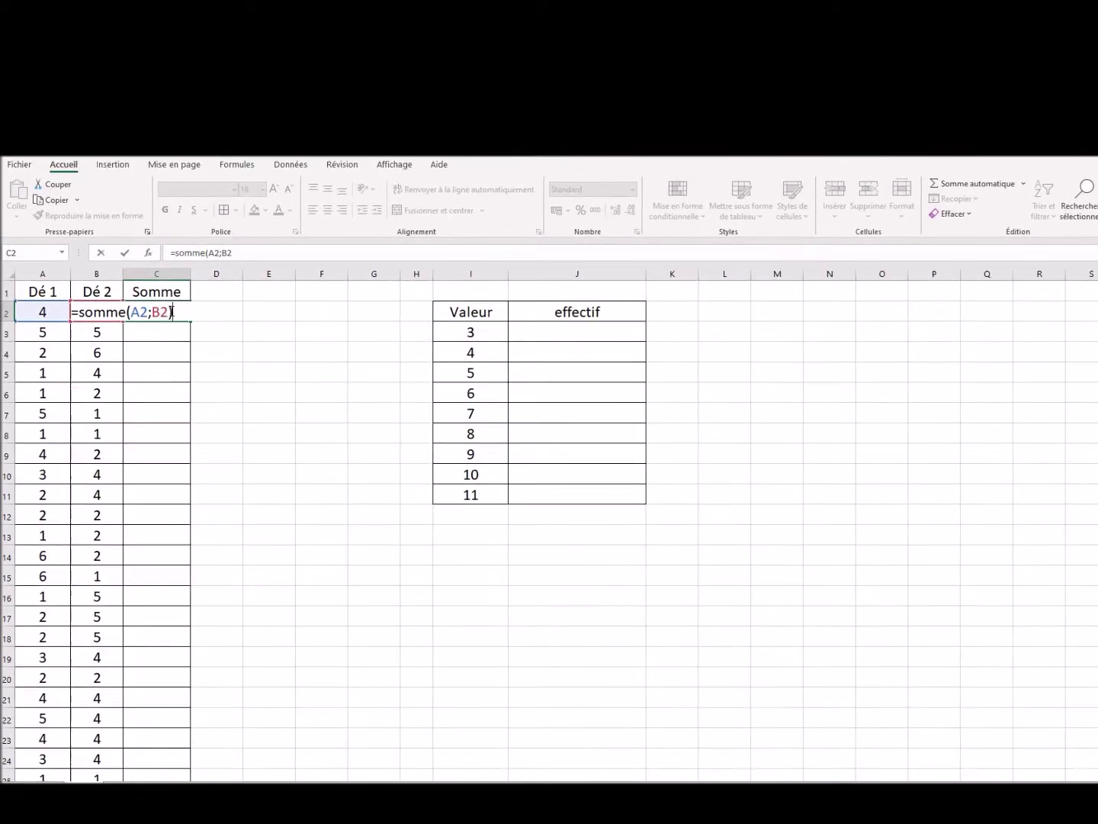
key("Return")
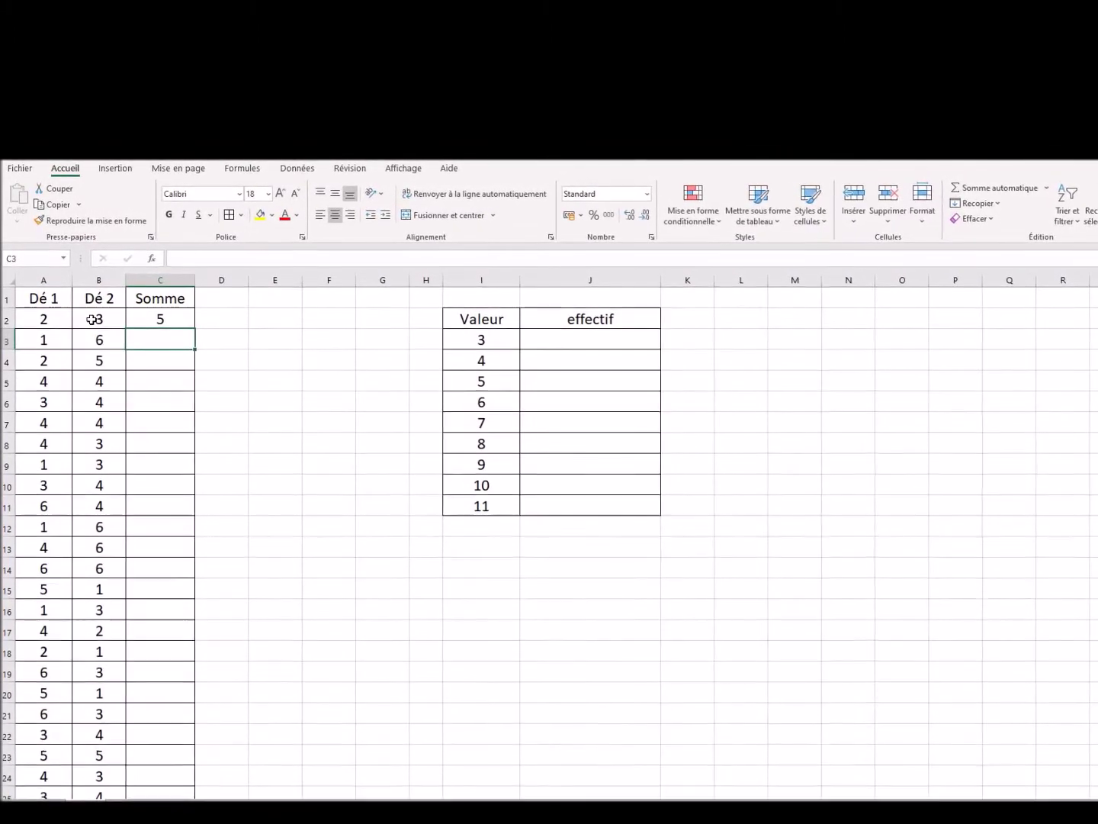
- Copy the sum formula from C2 down the Somme column for all the dice rolls
left_click(155, 316)
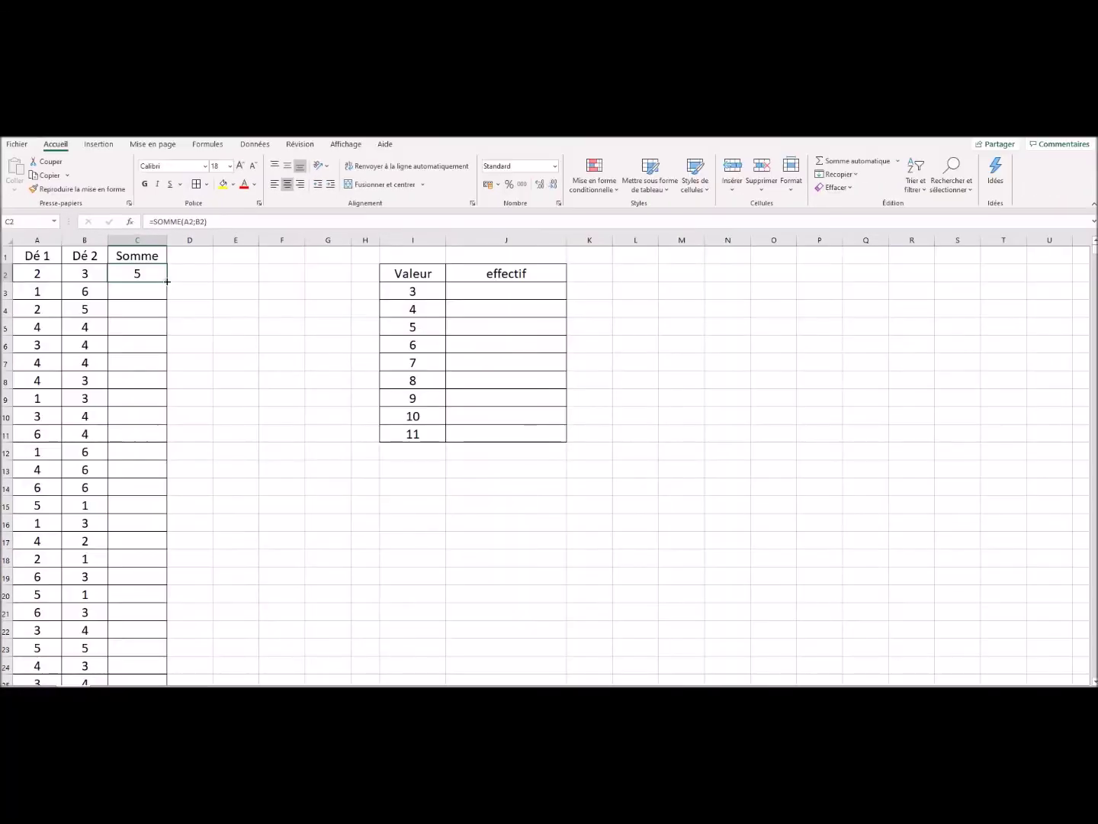
left_click_drag(186, 485, 153, 666)
key("ctrl+d")
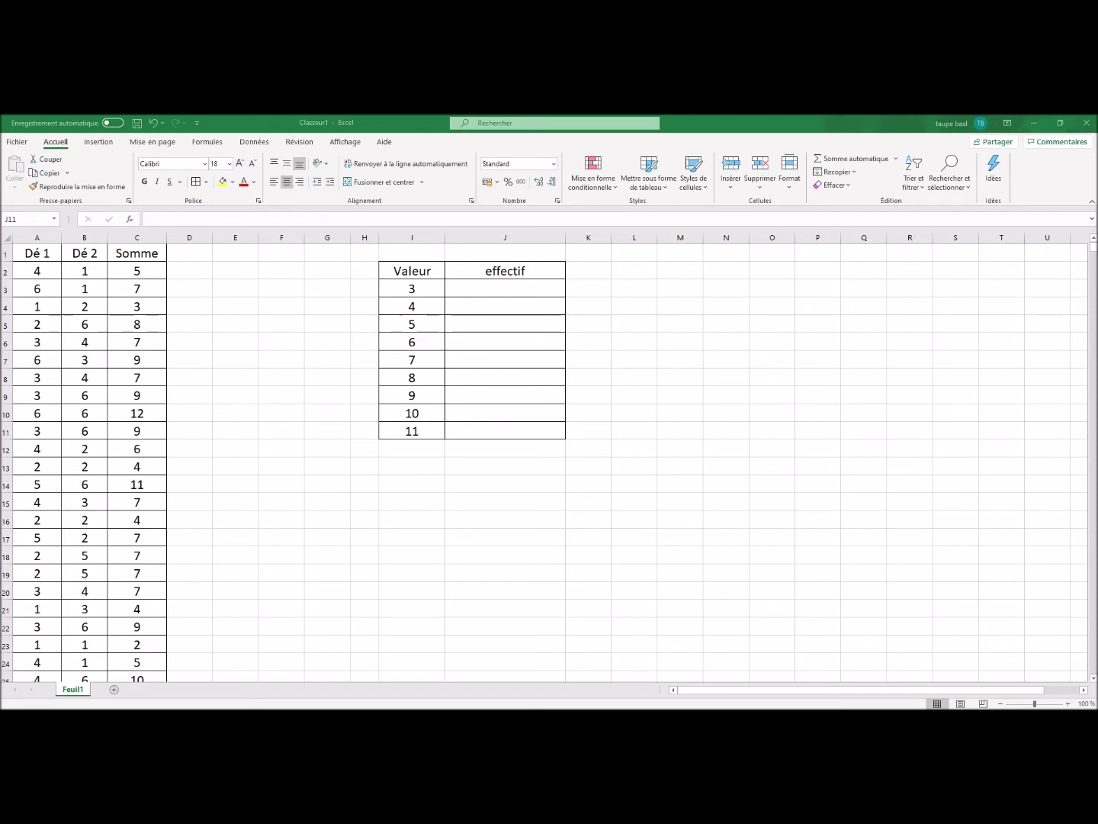
- Enter =NB.SI(C2:C2001;3) in J3 to count how often the sum 3 occurs
double_click(505, 288)
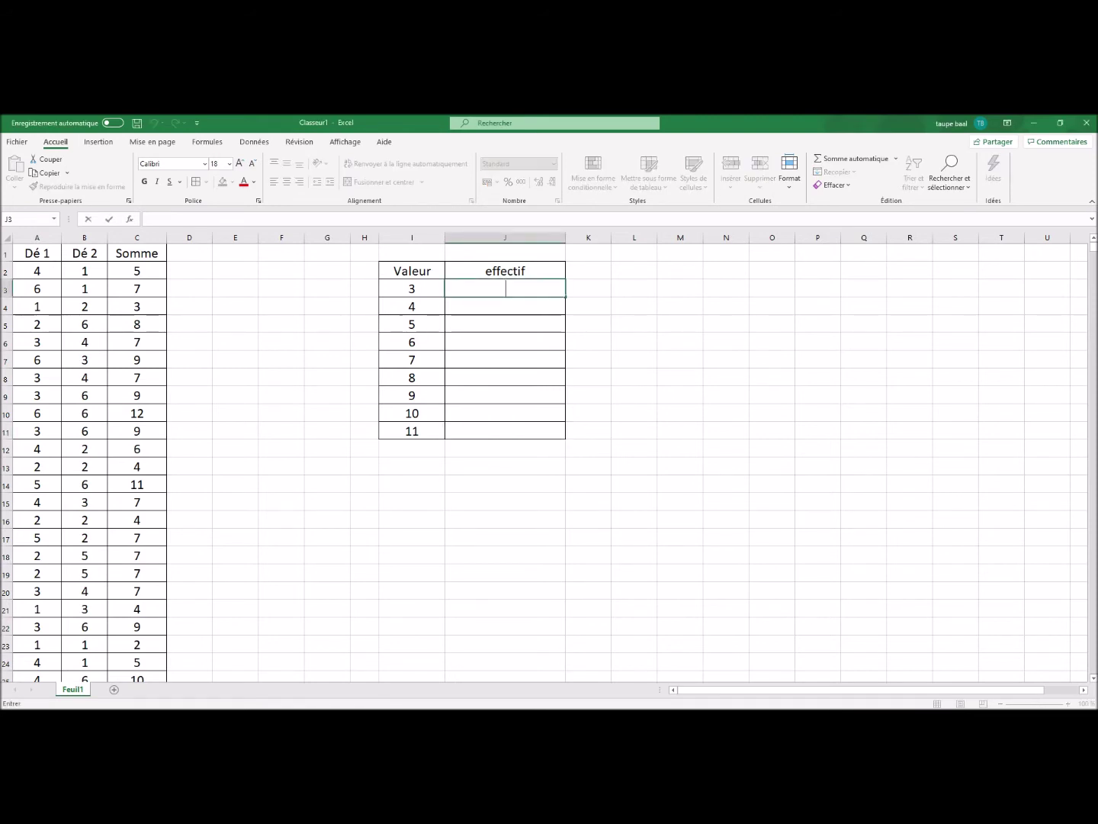
type("=")
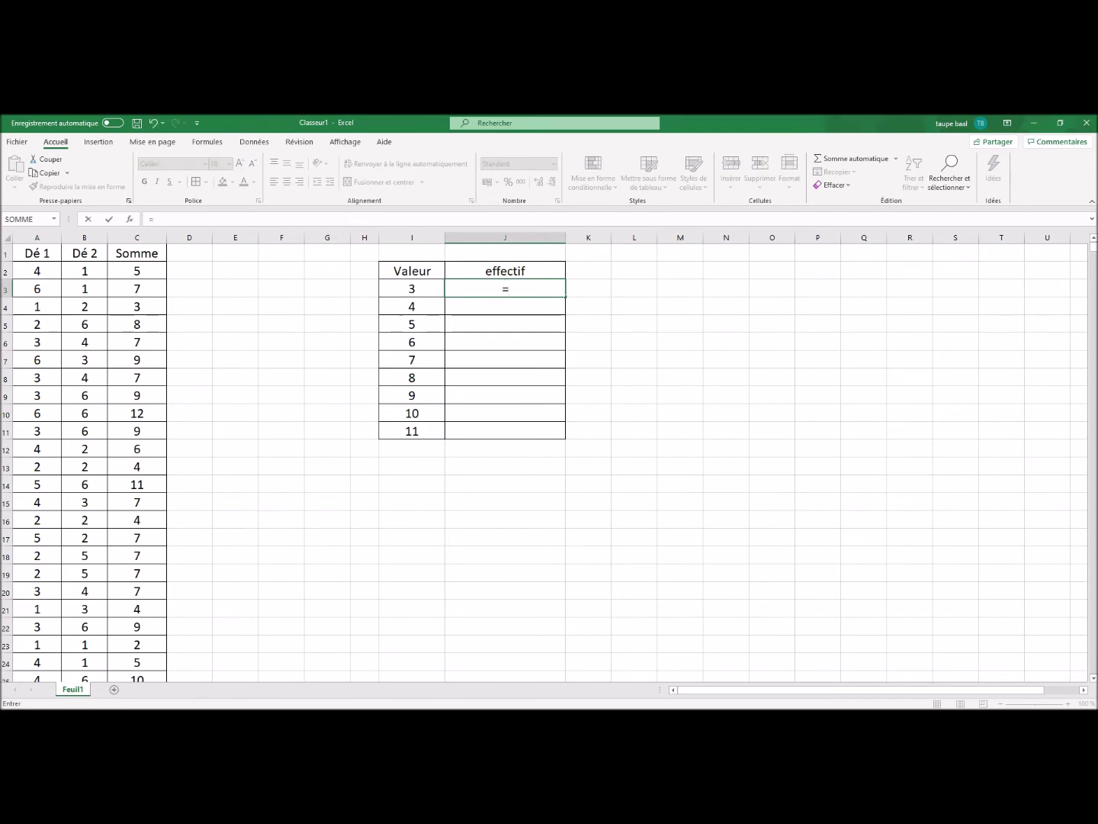
type("BB")
key("BackSpace")
key("BackSpace")
type("NB.")
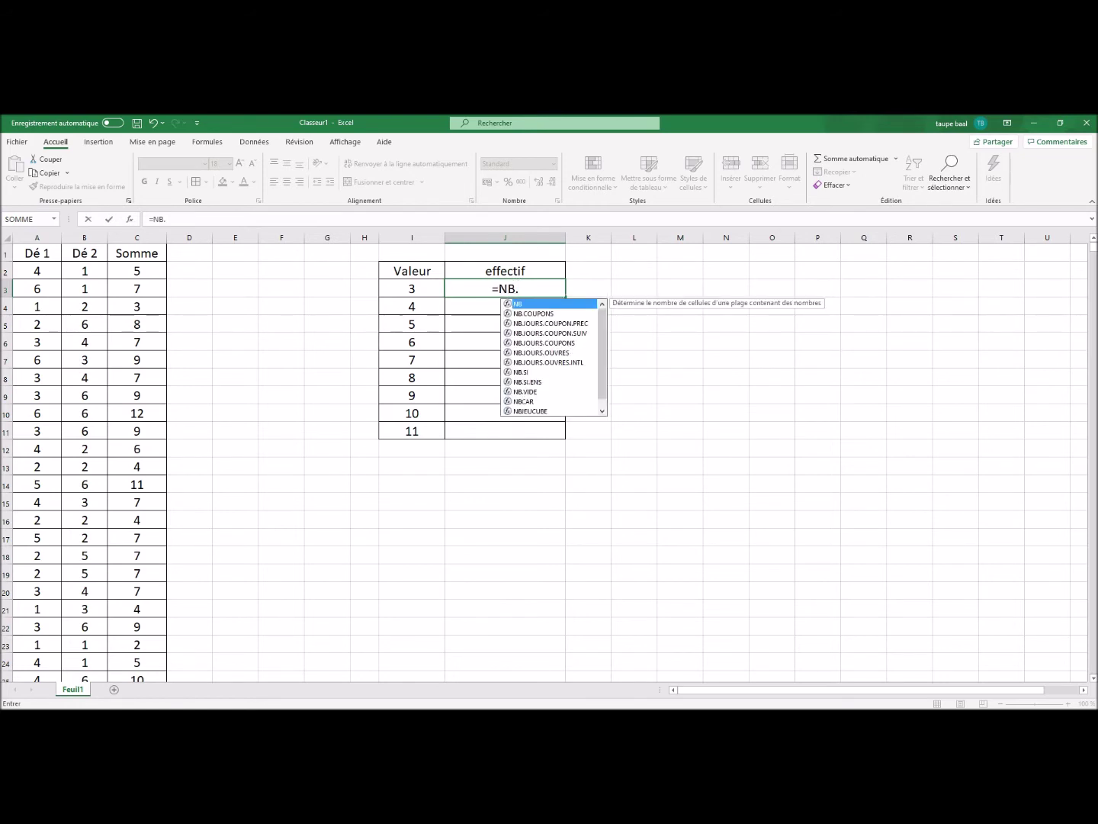
type("SI(")
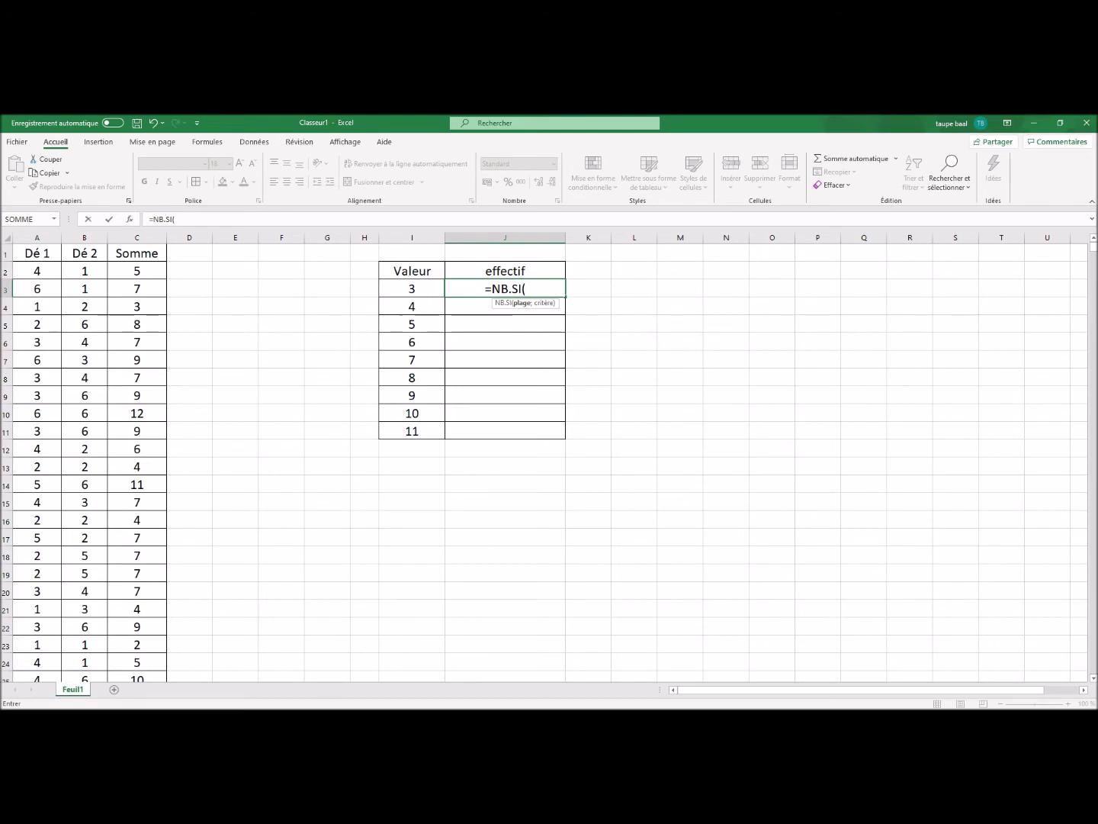
left_click(138, 272)
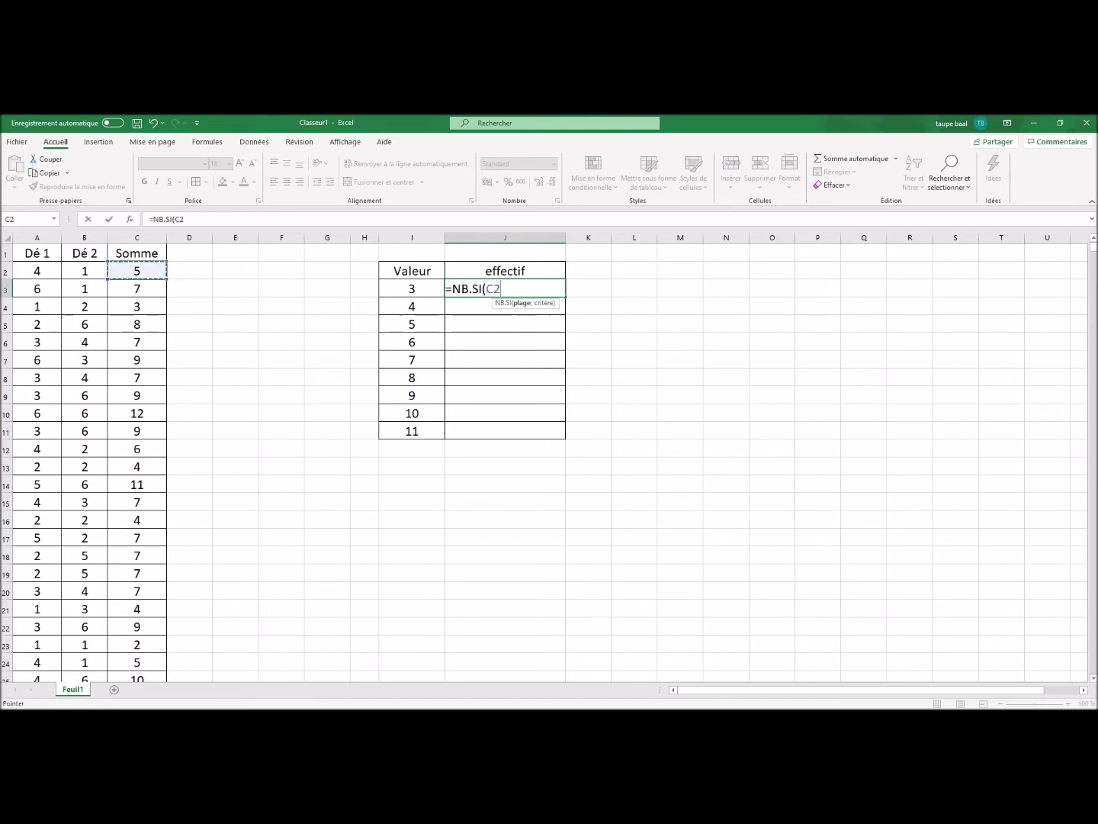
key("F8")
type("C2")
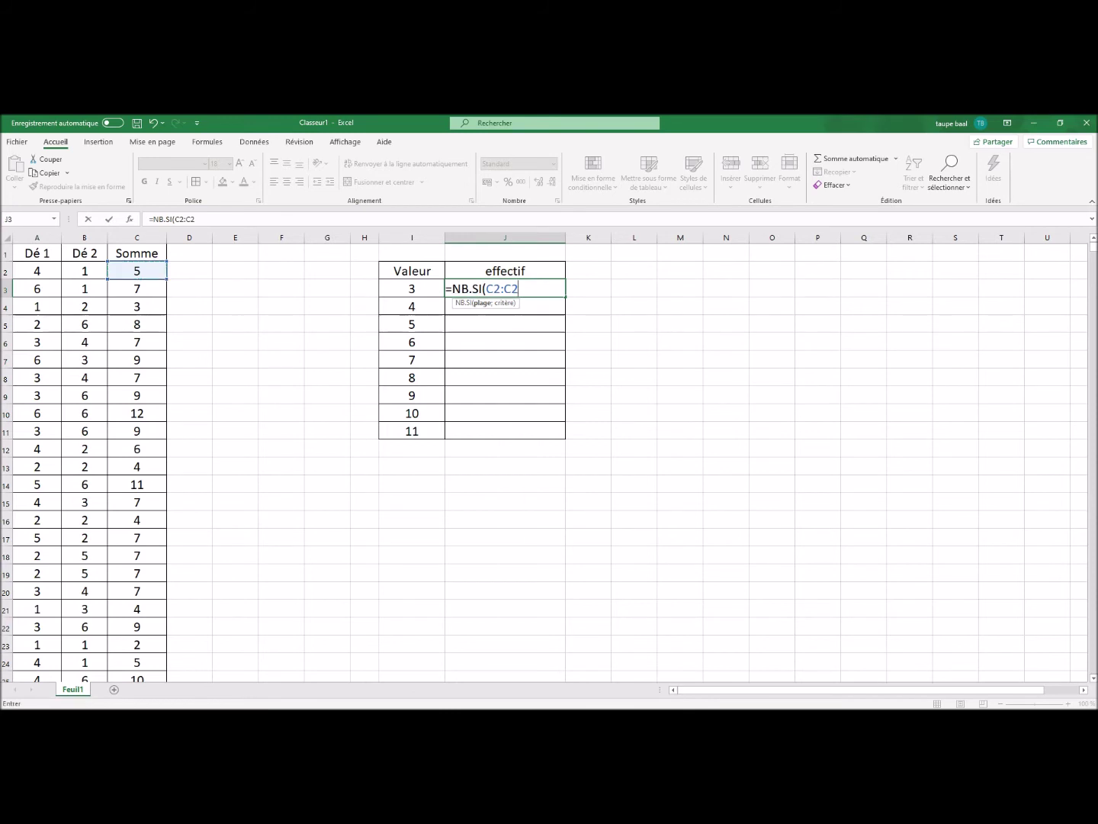
type("001;")
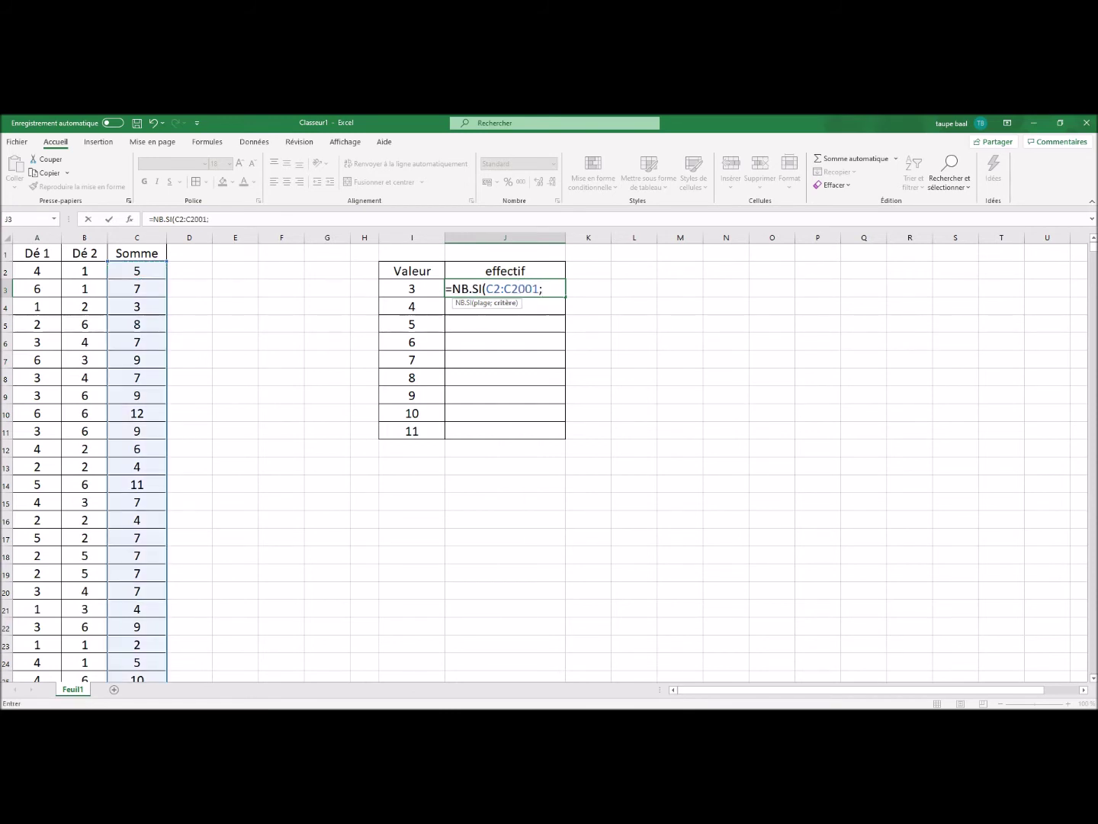
type("3")
type(")")
key("Return")
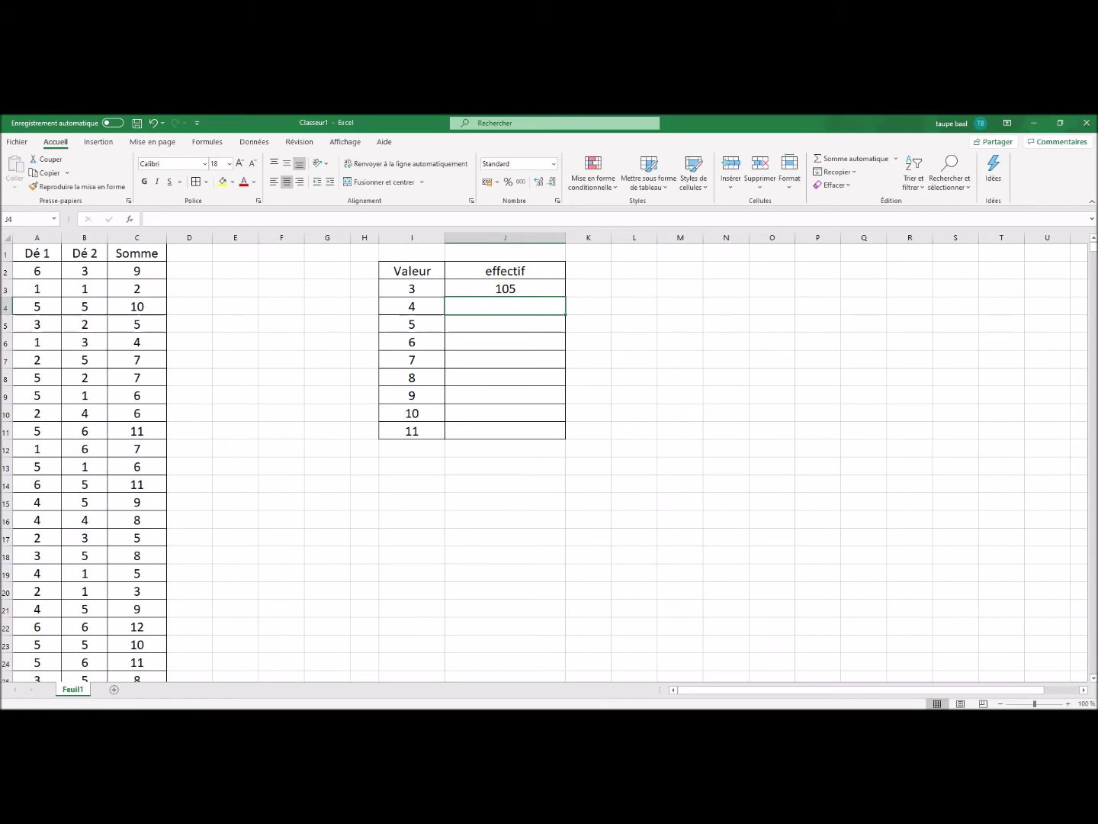
- Enter =NB.SI(C2:C2001;4) in J4 to count how often the sum 4 occurs
left_click(505, 289)
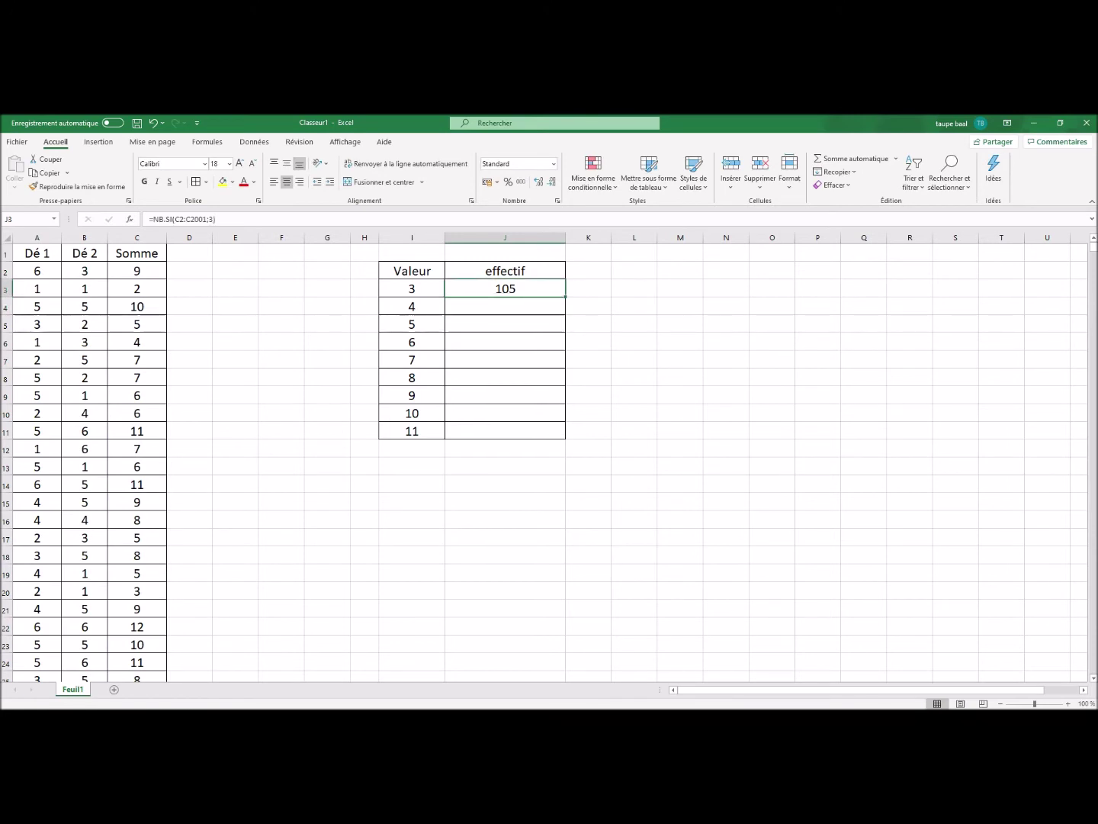
left_click(504, 306)
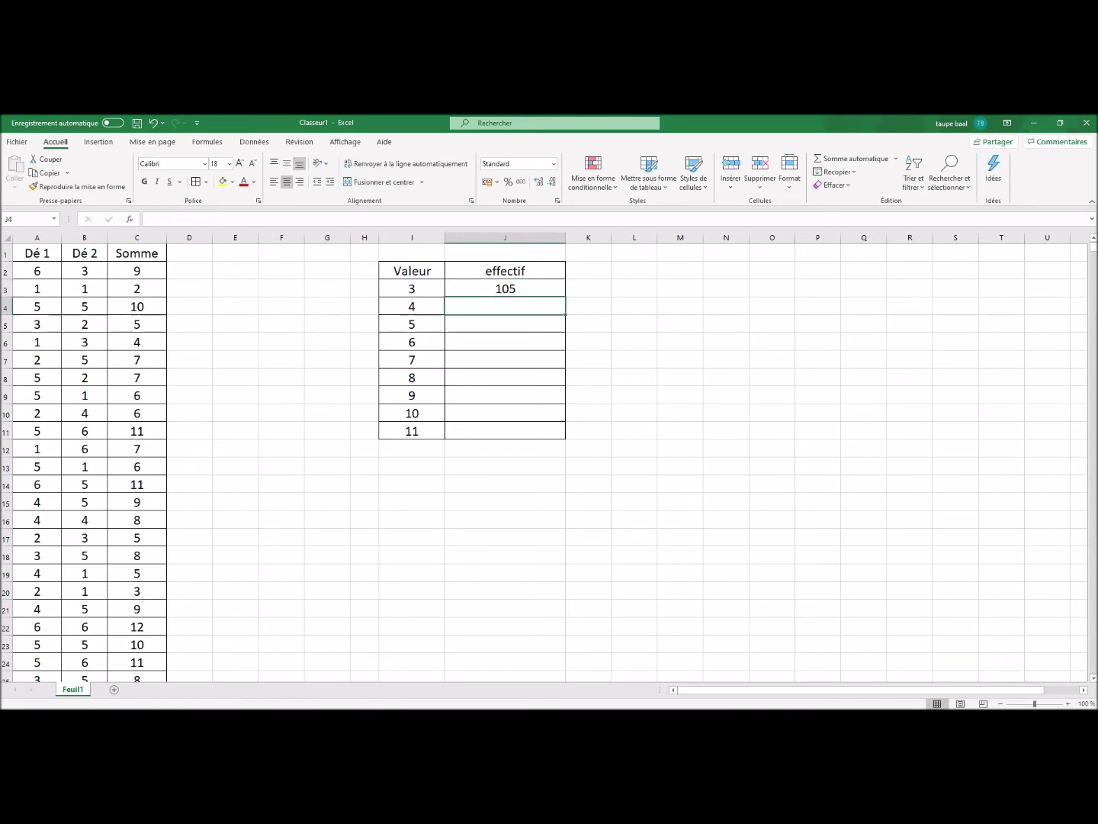
type("=")
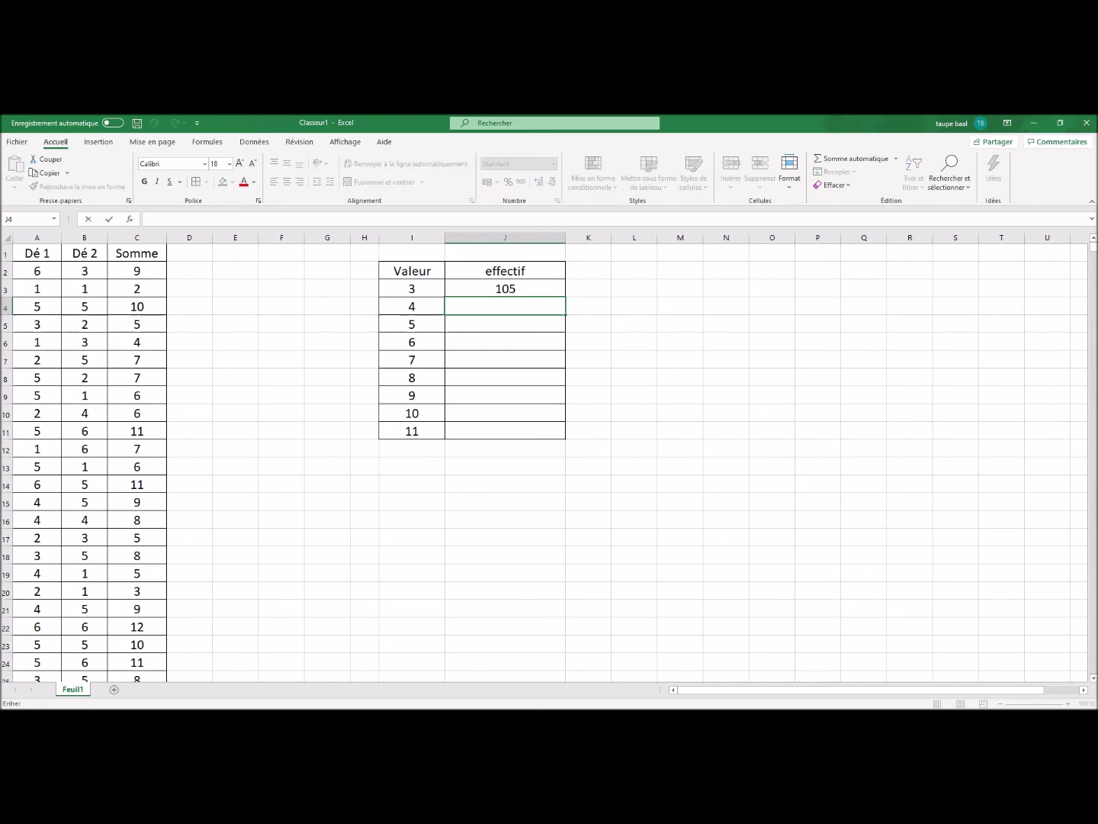
type("N")
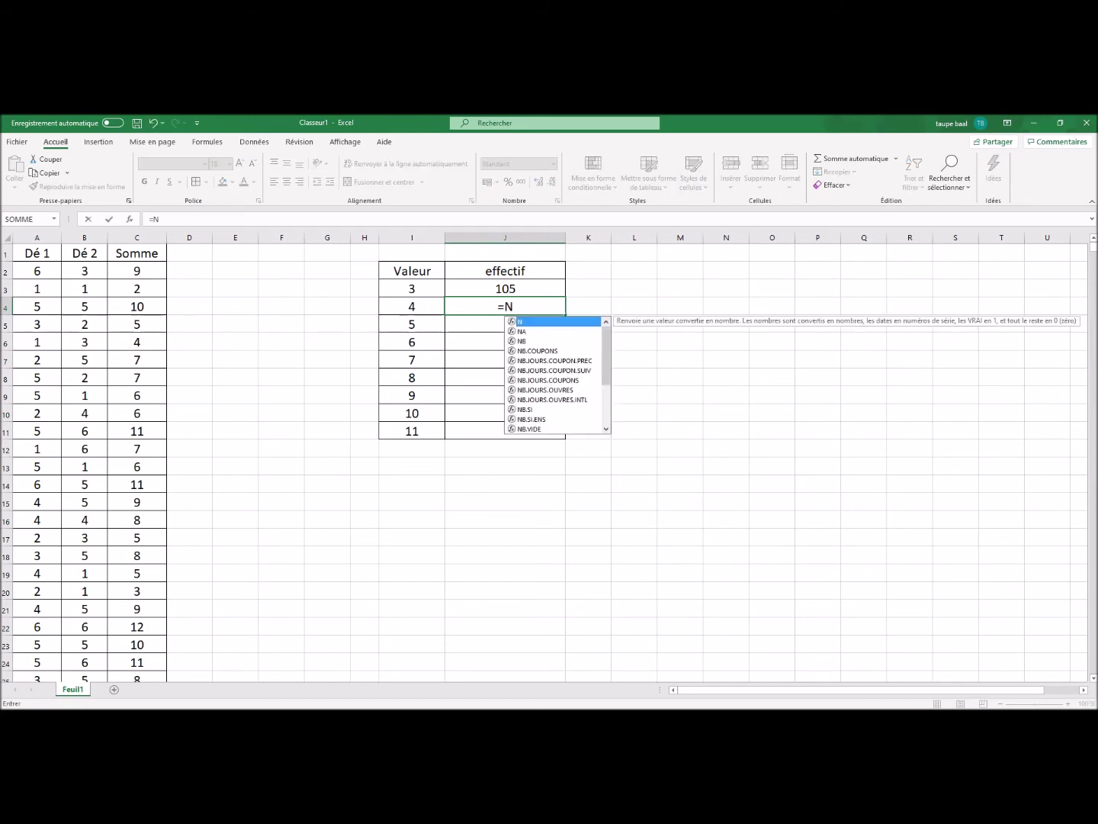
type("B.")
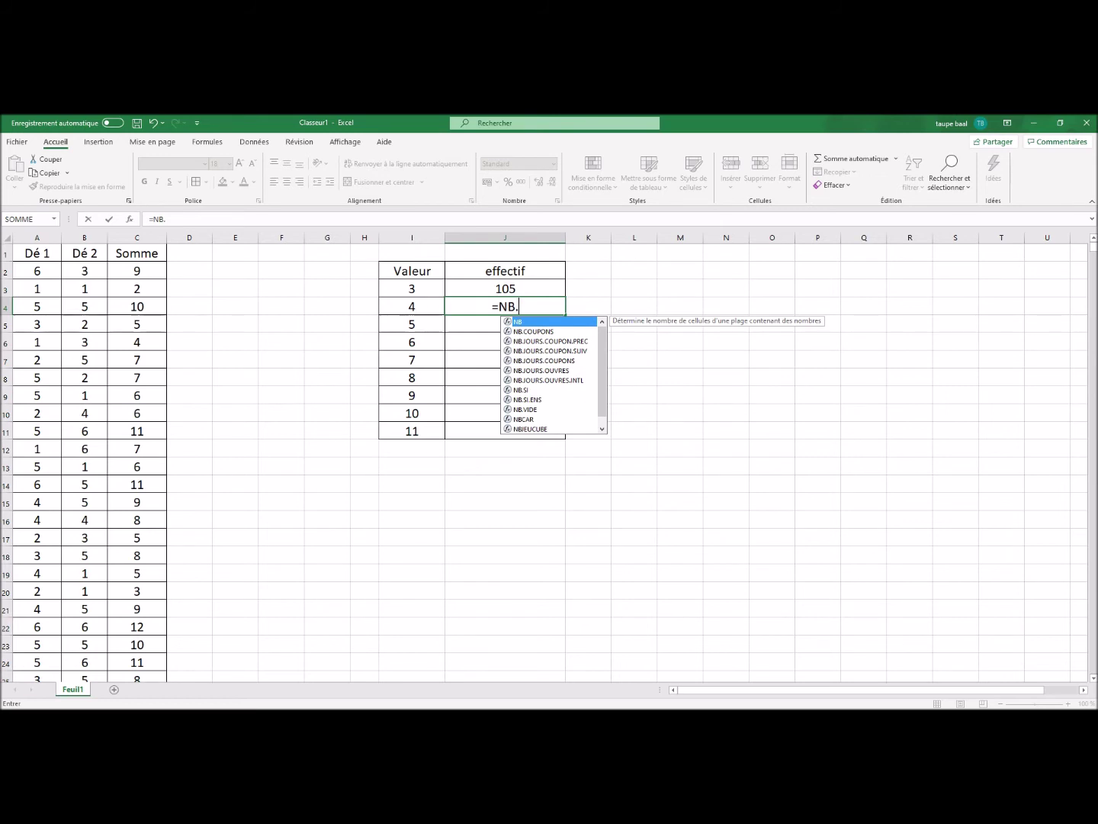
type("SI(")
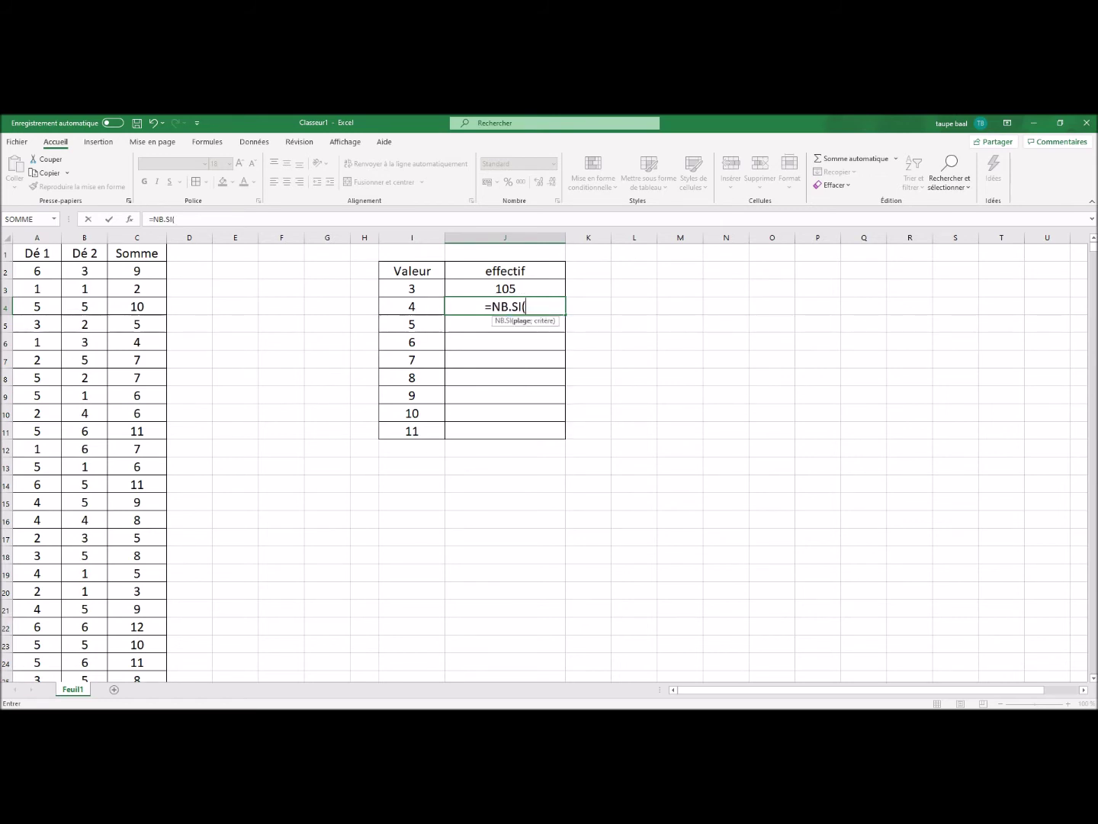
left_click(137, 271)
type("/")
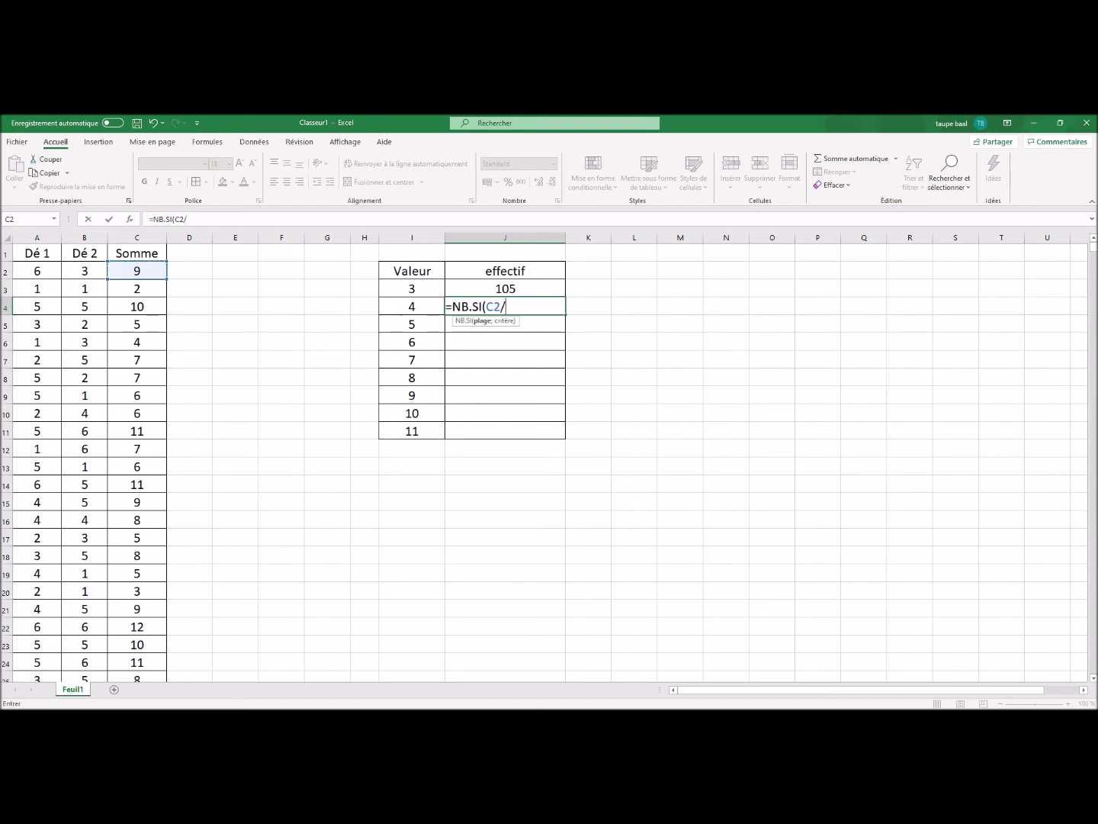
key("BackSpace")
type(":C")
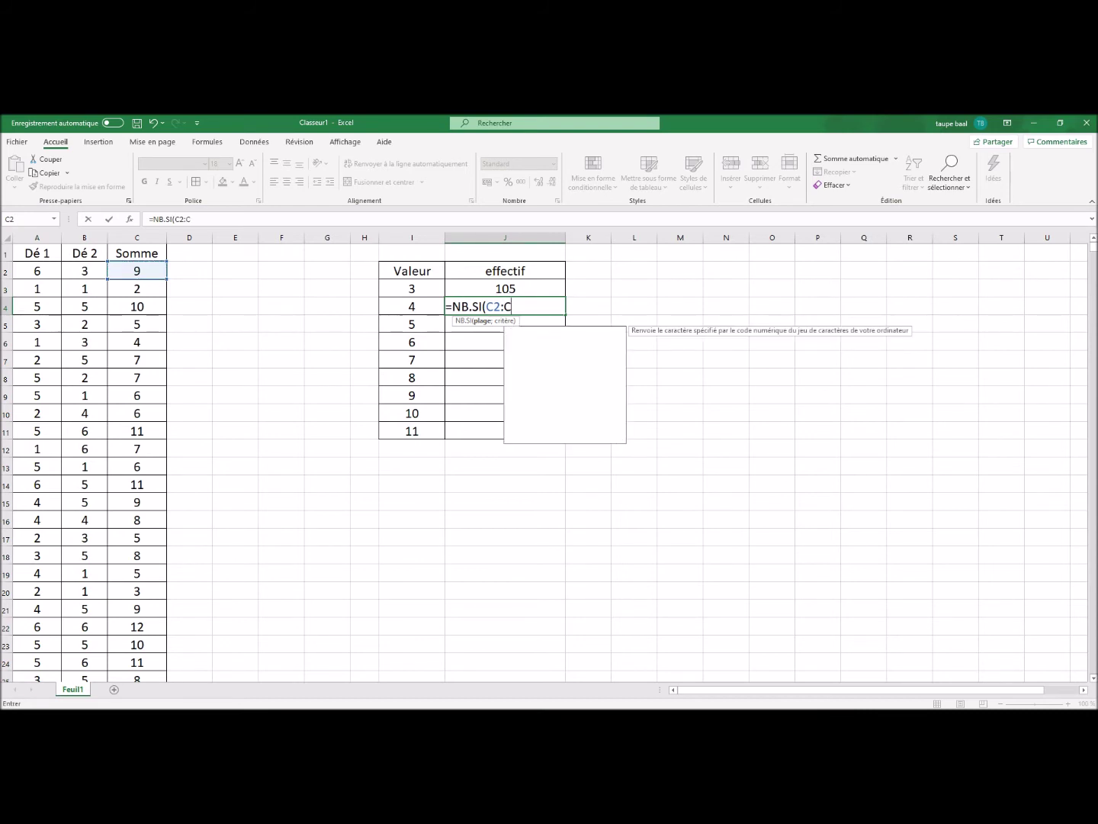
type("2001;4")
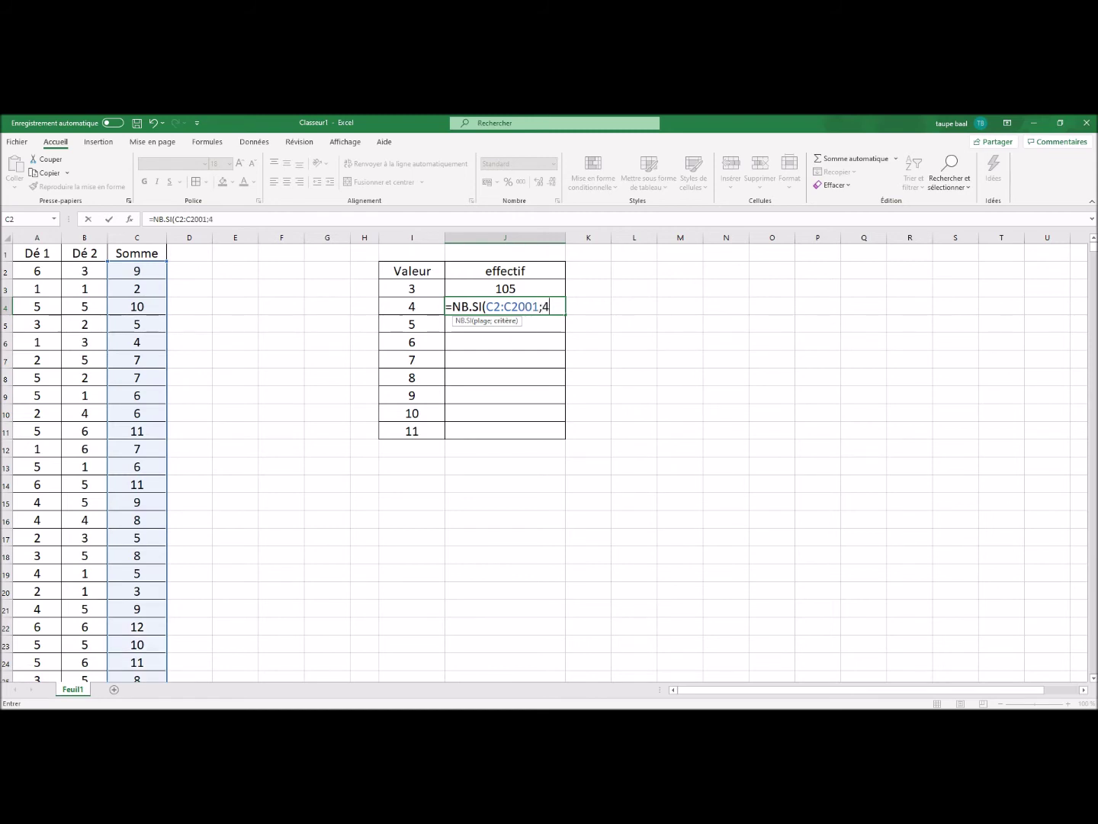
type(")")
key("Return")
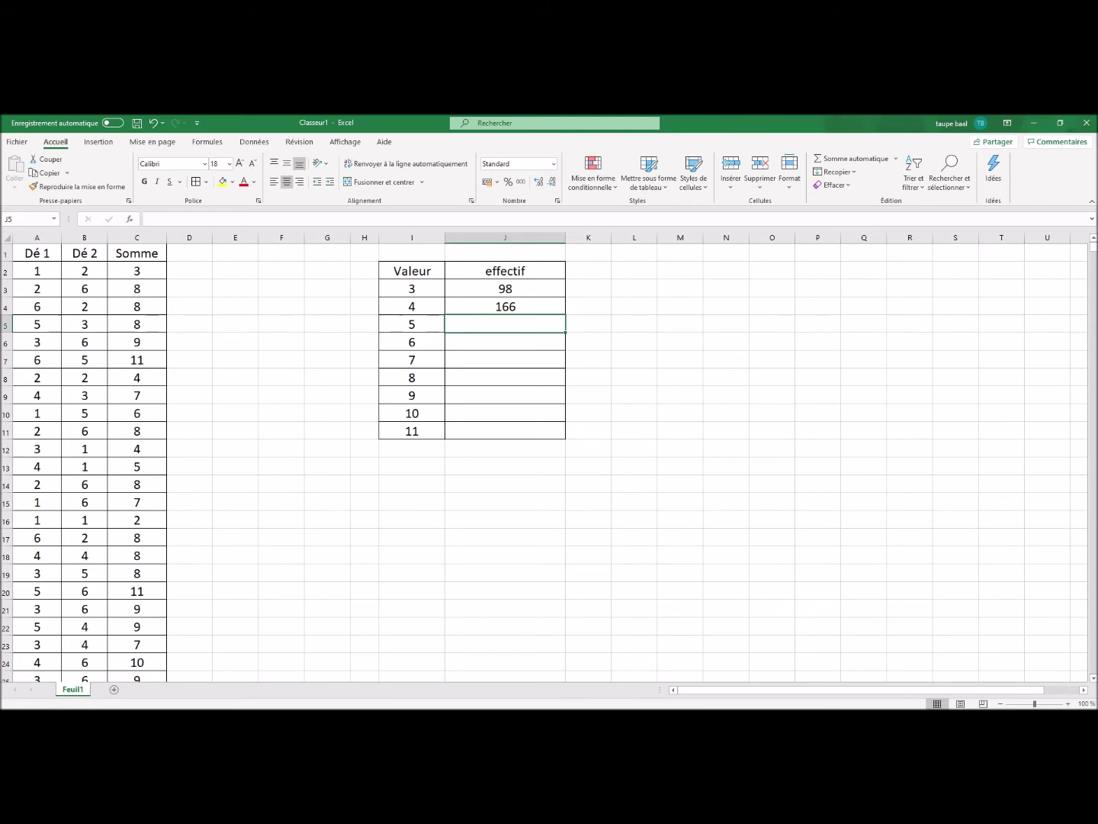
- Review the effectif cells J3:J4 and the NB.SI formula behind the count for value 8
left_click_drag(504, 289, 505, 307)
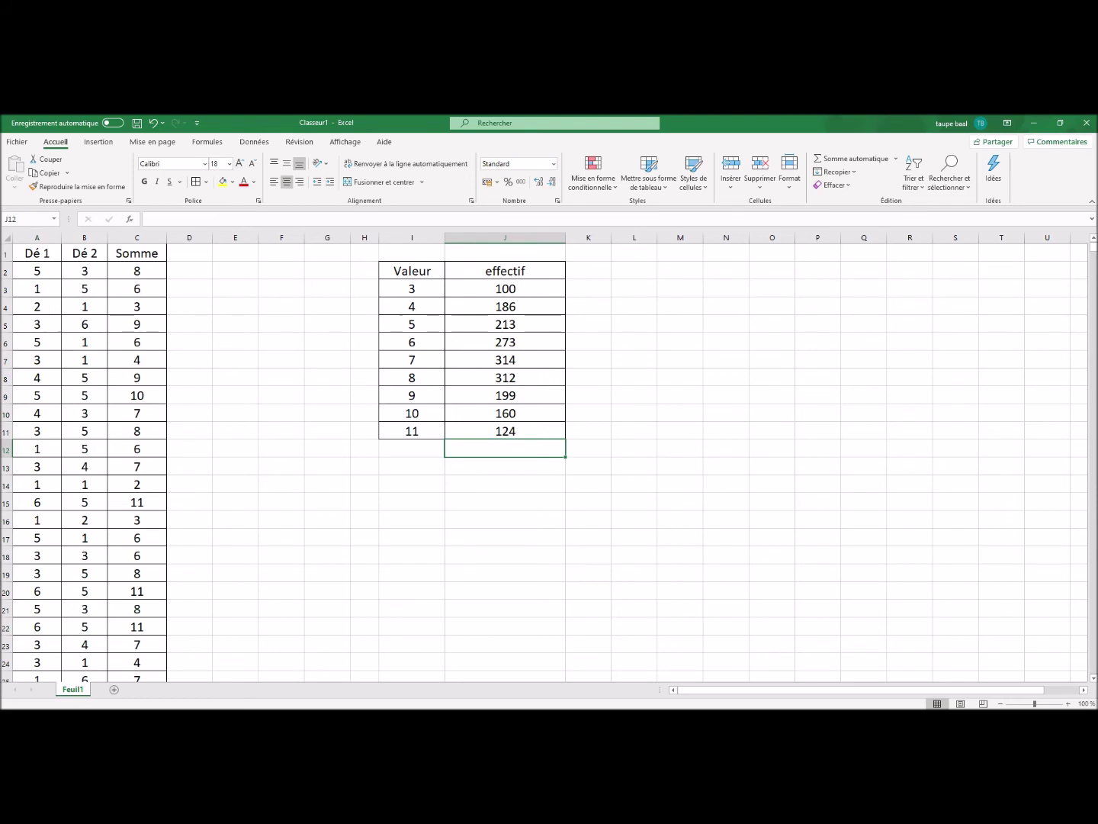
left_click(505, 378)
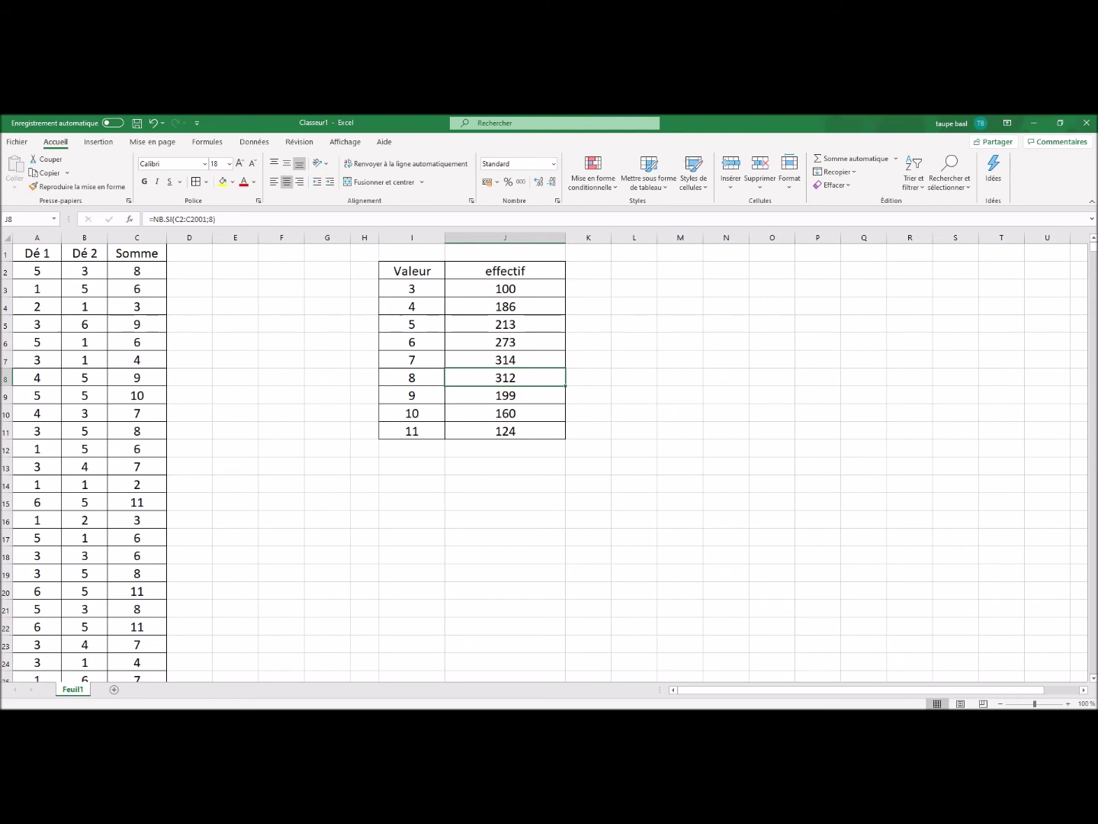
- Insert the recommended Histogramme groupé chart from the Valeur and effectif table I2:J11 and place it just below the table
left_click_drag(412, 271, 505, 431)
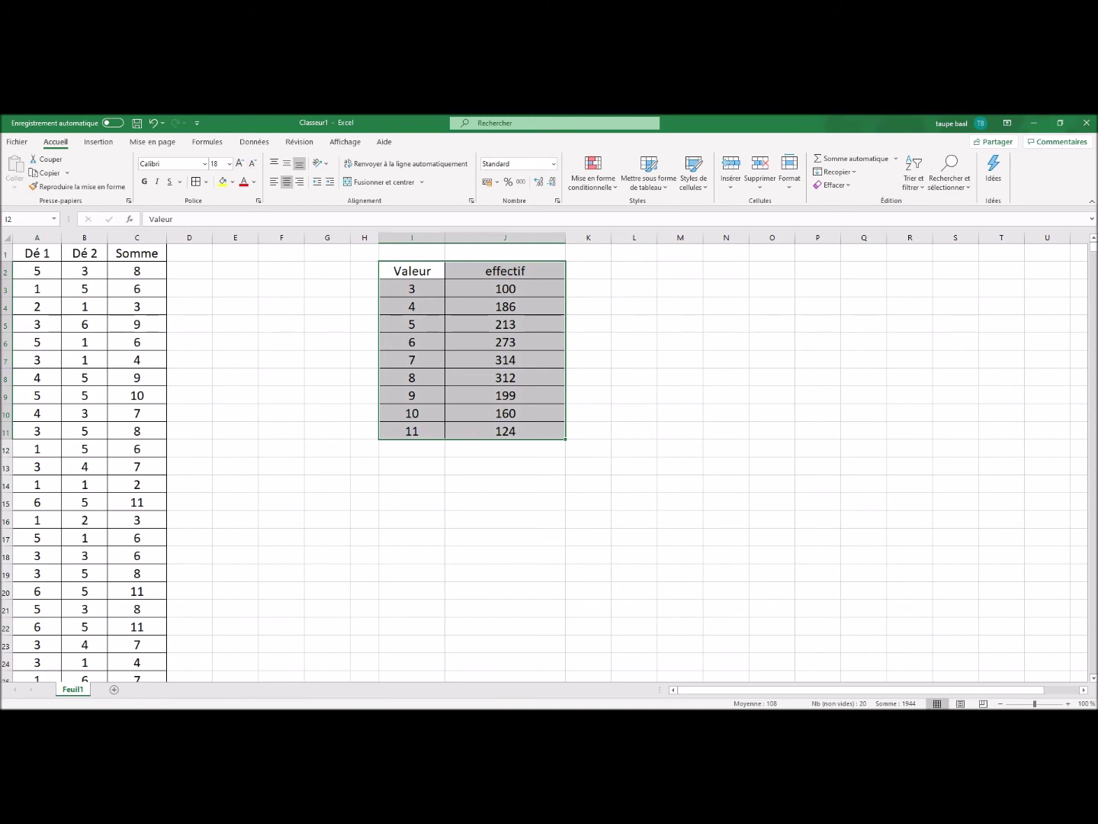
left_click(98, 142)
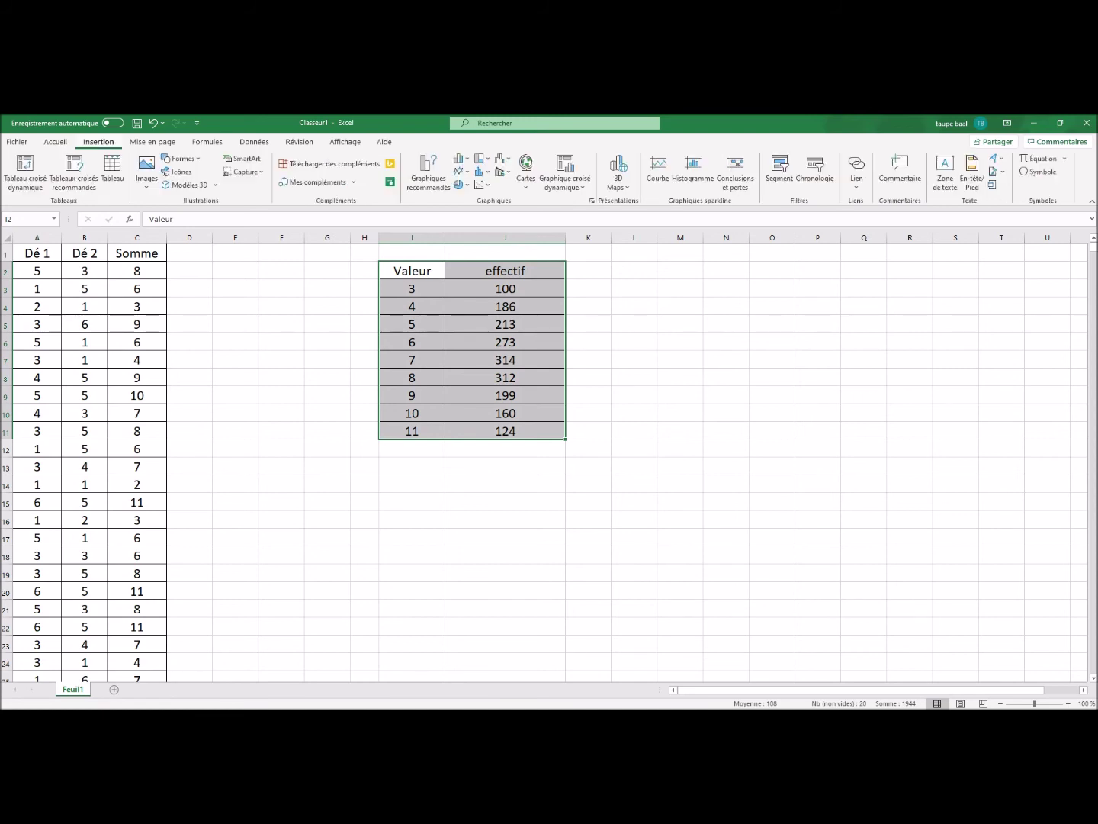
left_click(428, 172)
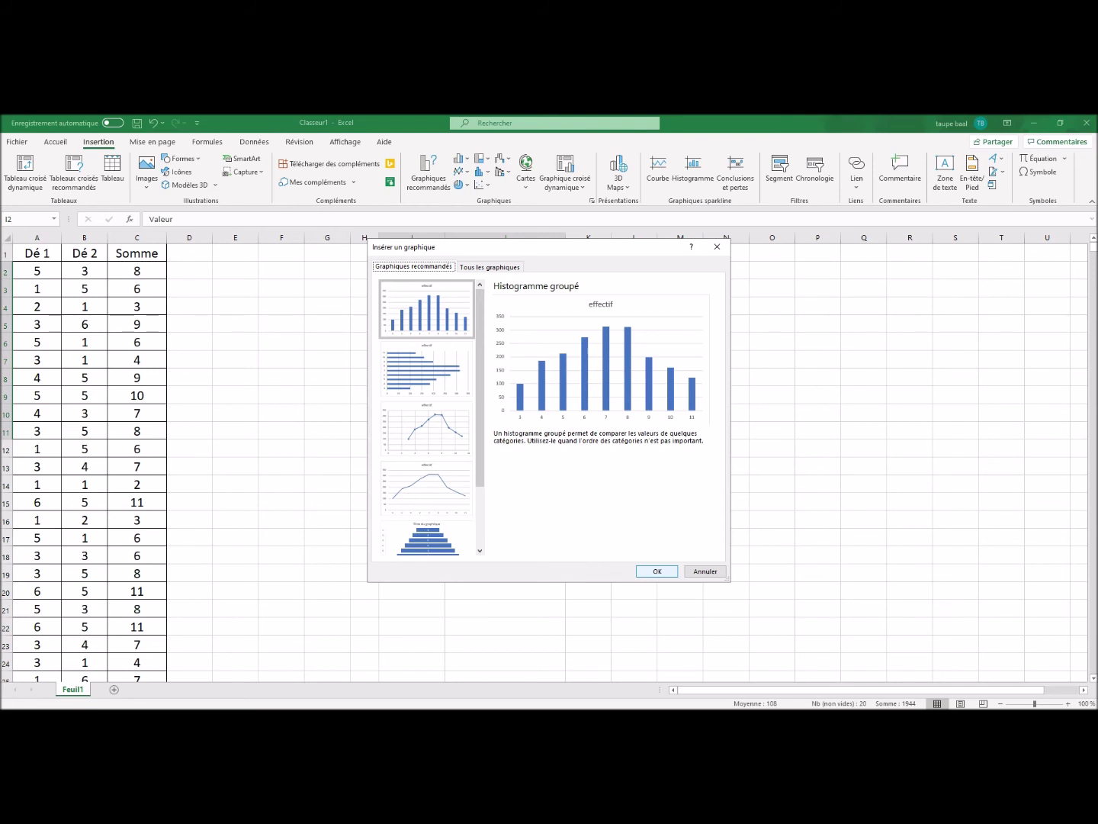
left_click(657, 571)
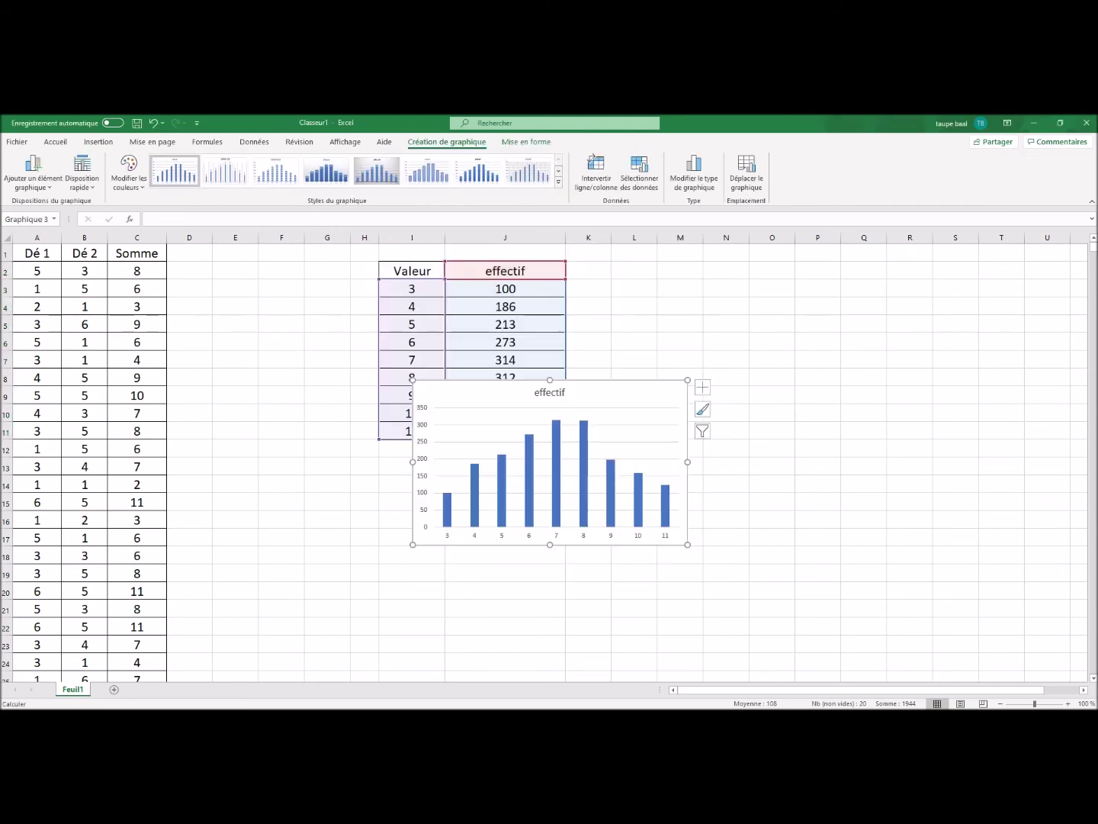
left_click_drag(640, 395, 561, 487)
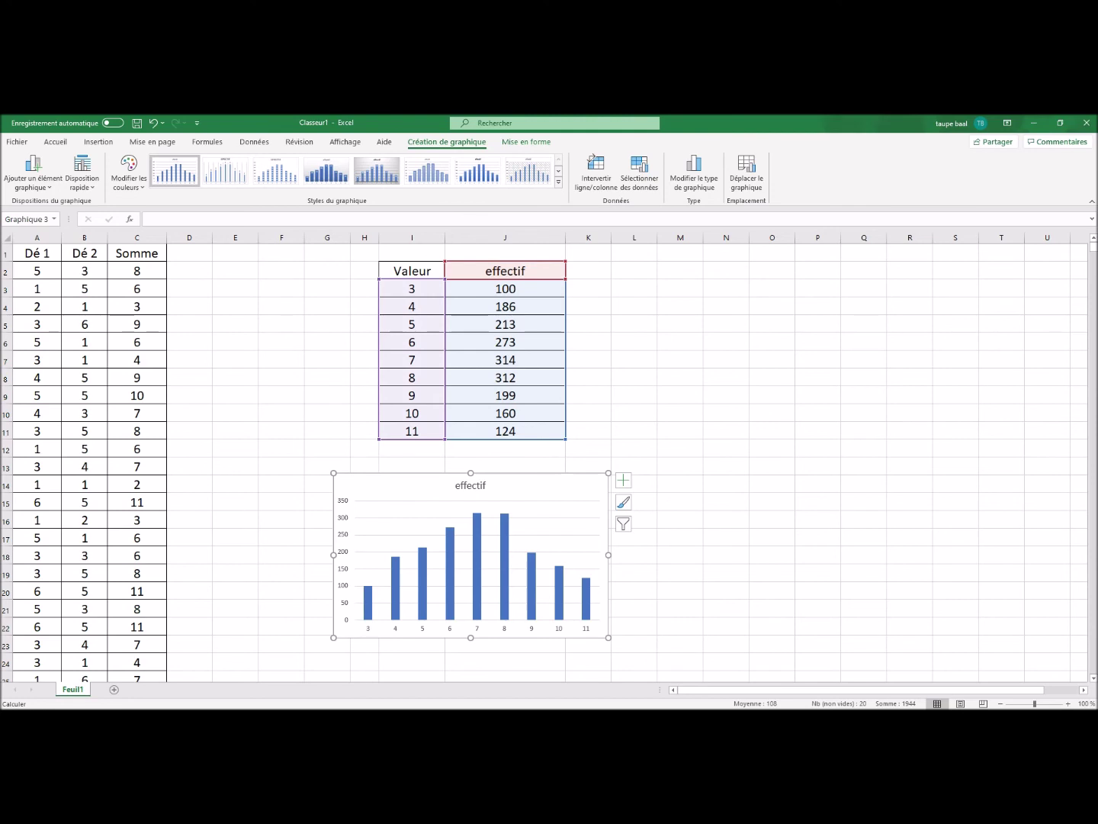
left_click(726, 466)
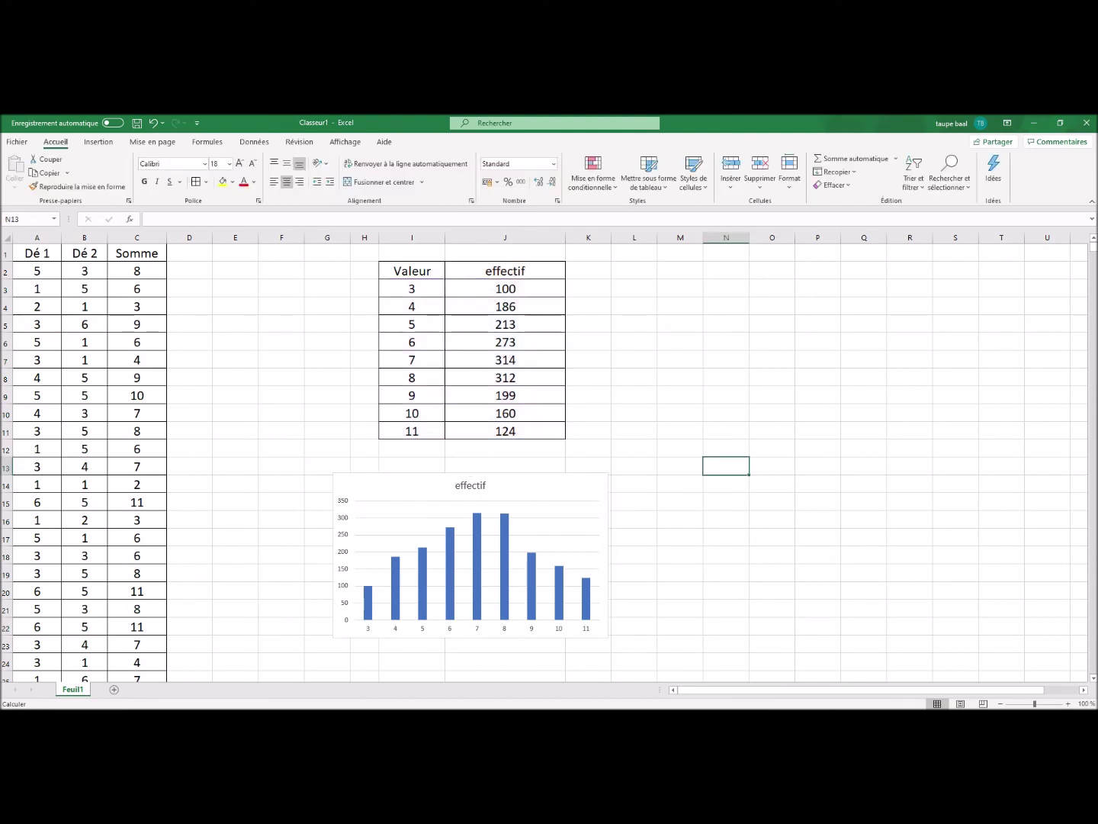
- Recalculate the sheet to simulate a new set of dice rolls and inspect the chart's bars for sums 7 and 6
key("F9")
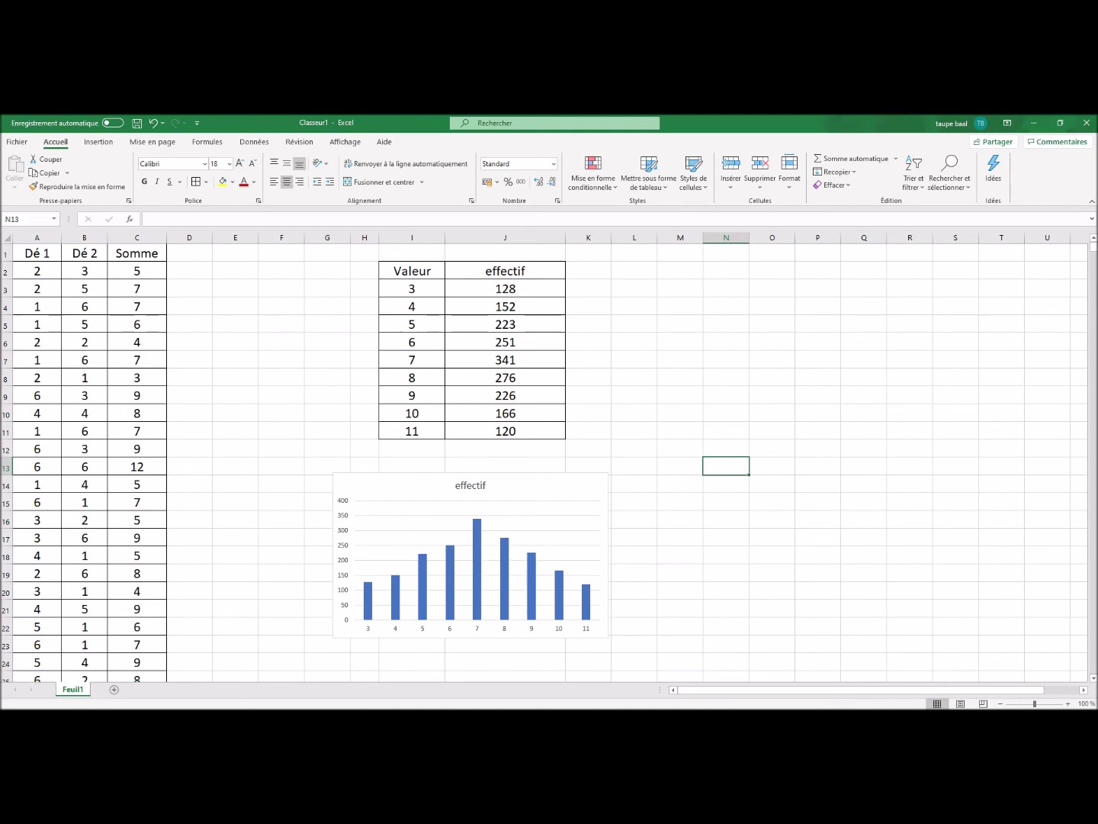
mouse_move(477, 530)
mouse_move(450, 606)
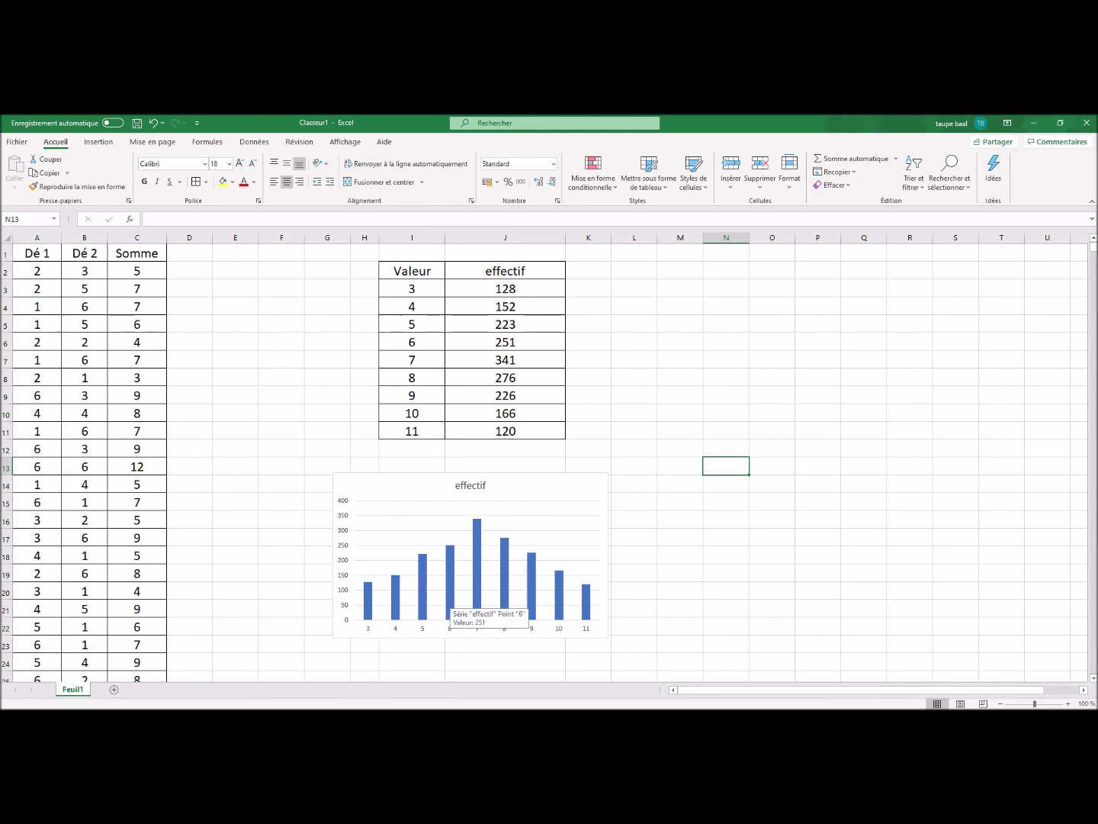